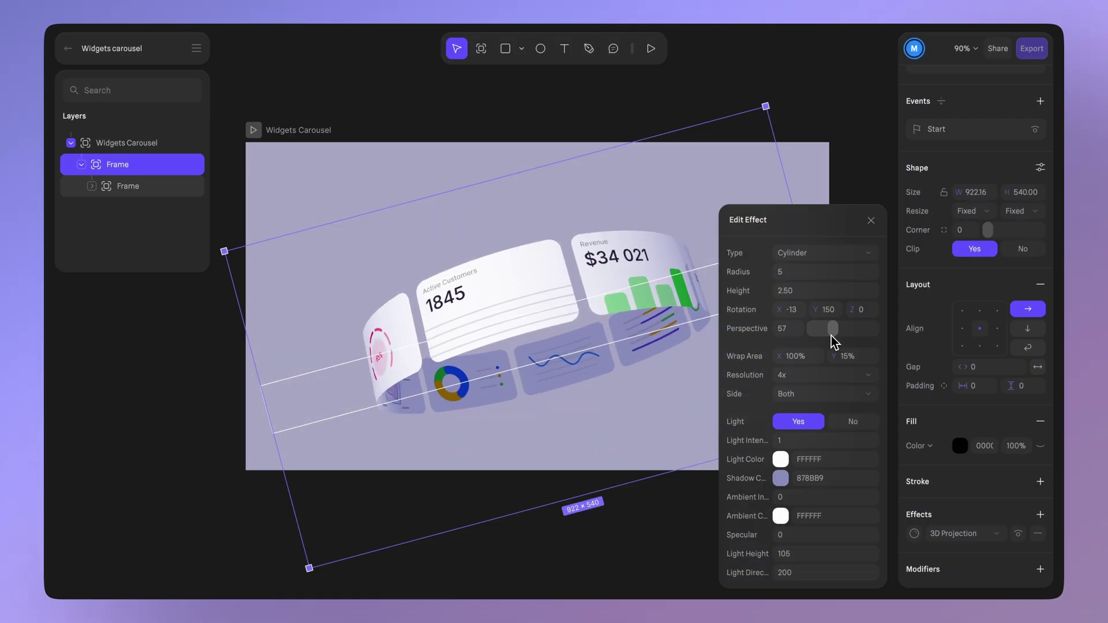
# Step: Push the ring's perspective to 90, then draw and widen a new card frame in the carousel
pyautogui.moveTo(831, 335); pyautogui.dragTo(844, 335)
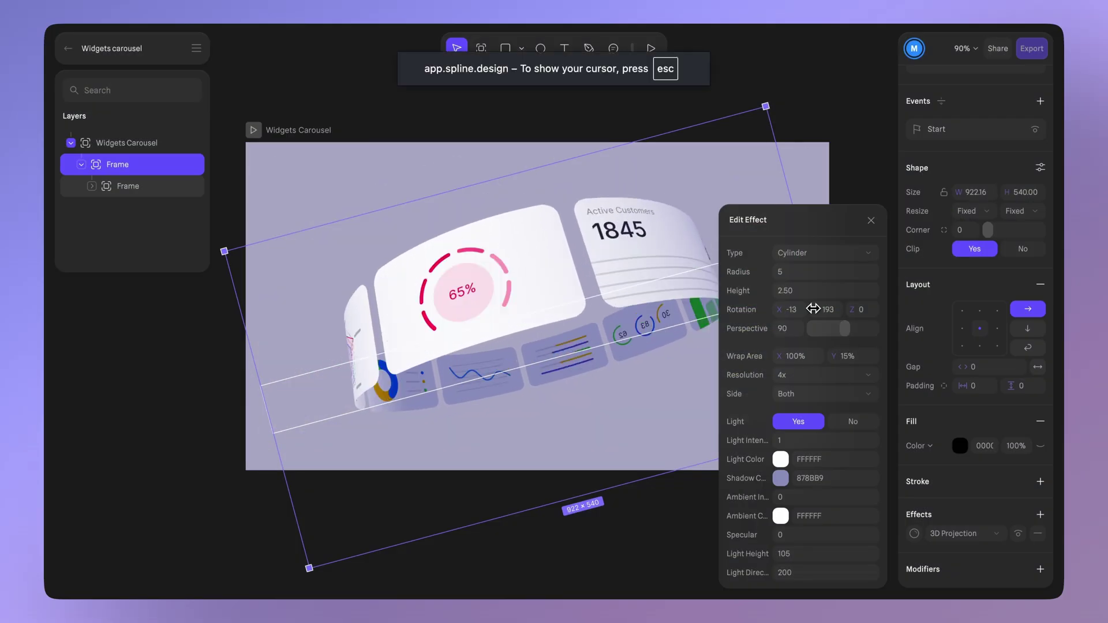
pyautogui.moveTo(777, 572); pyautogui.dragTo(778, 573)
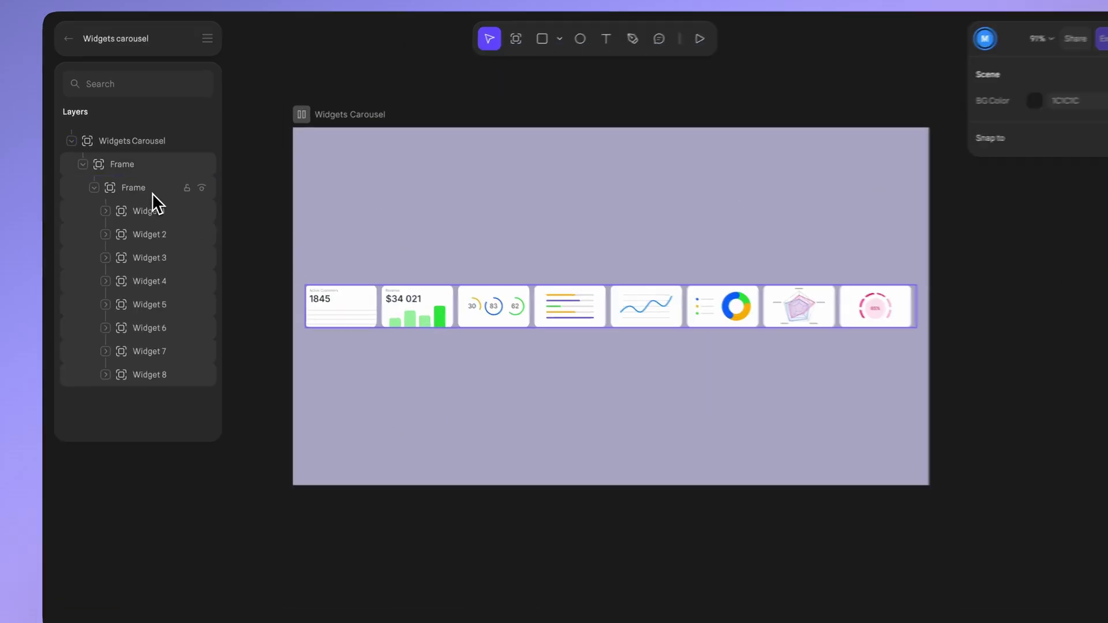
pyautogui.click(152, 194)
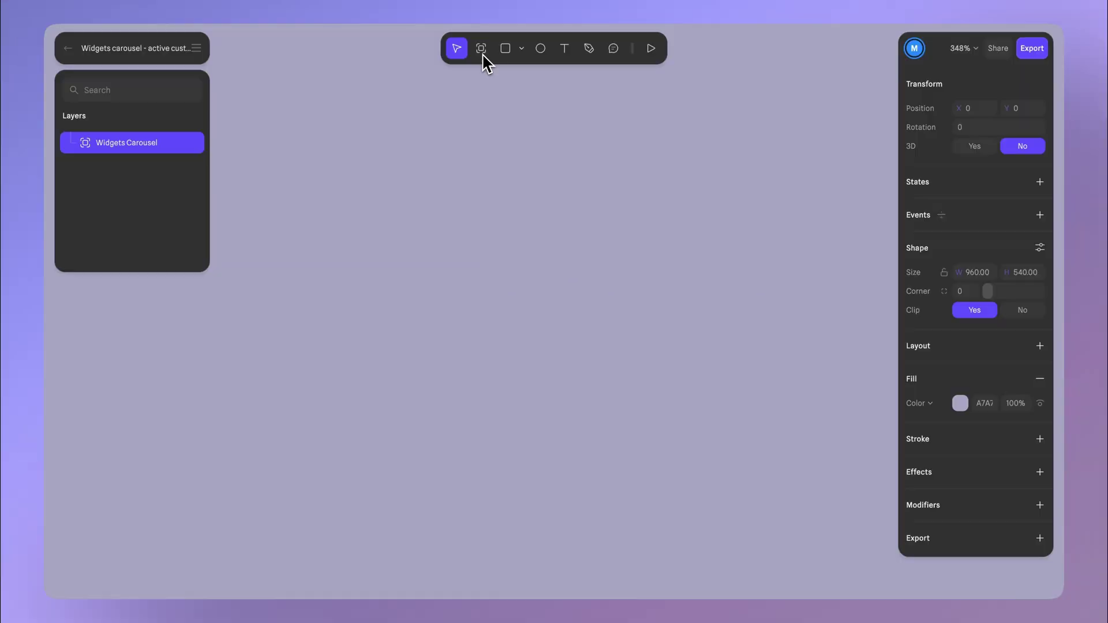
pyautogui.moveTo(441, 168); pyautogui.dragTo(633, 309)
pyautogui.moveTo(972, 441); pyautogui.dragTo(1015, 441)
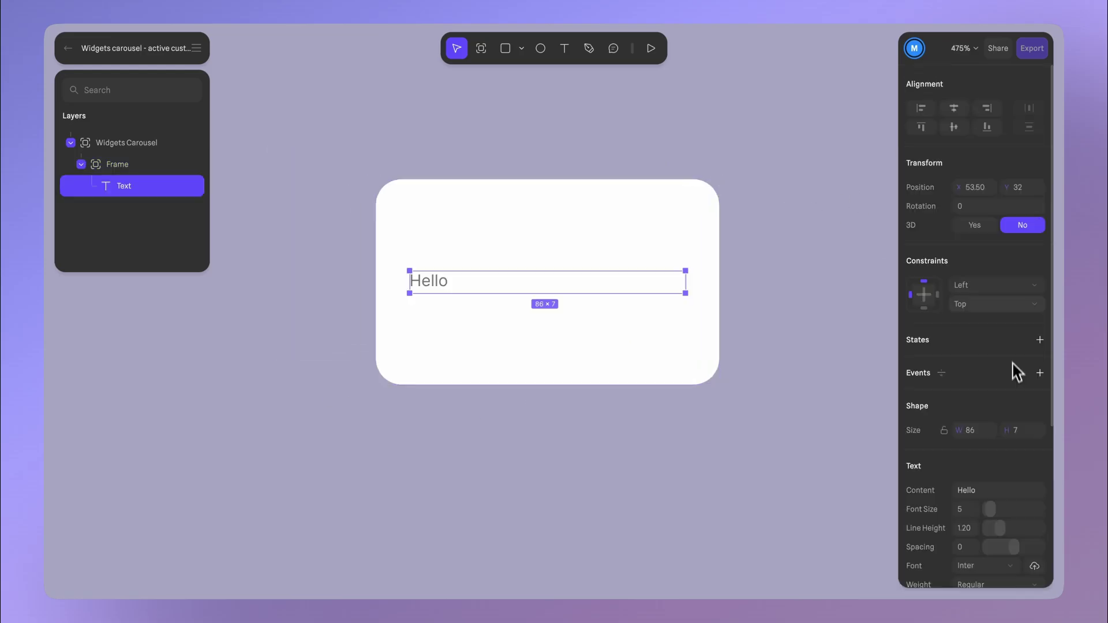
# Step: Move the card text to X 49 and replace its labels with 'Active' and '1845'
pyautogui.click(977, 188)
pyautogui.write('49')
pyautogui.press('Return')
pyautogui.press('Return')
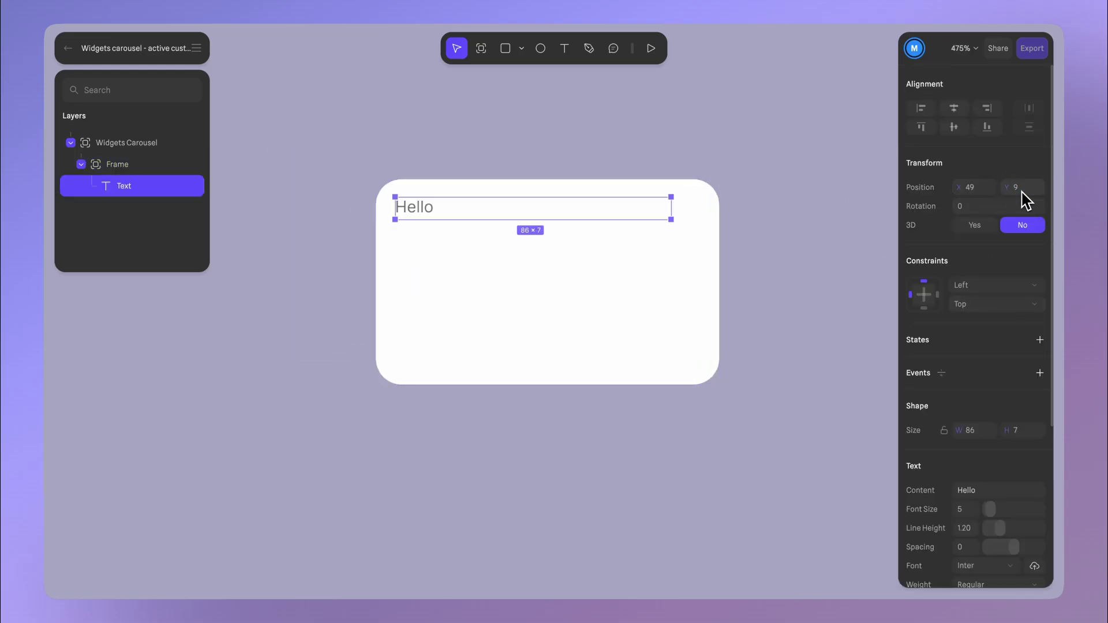
pyautogui.scroll(-4, 1005, 259)
pyautogui.doubleClick(979, 264)
pyautogui.write('Active Customers')
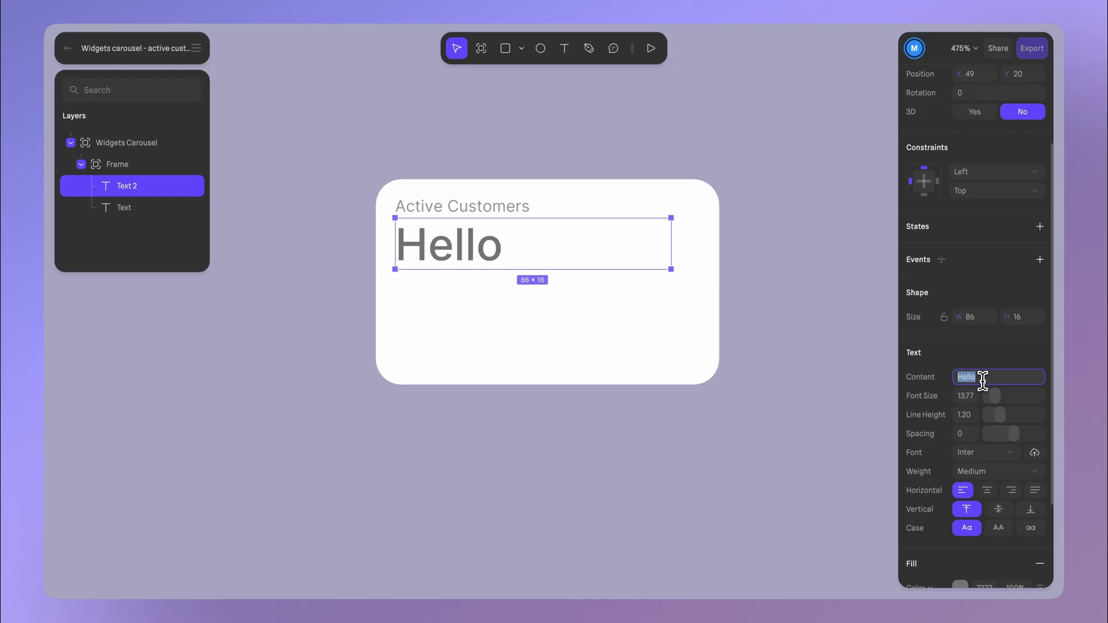
pyautogui.write('1845')
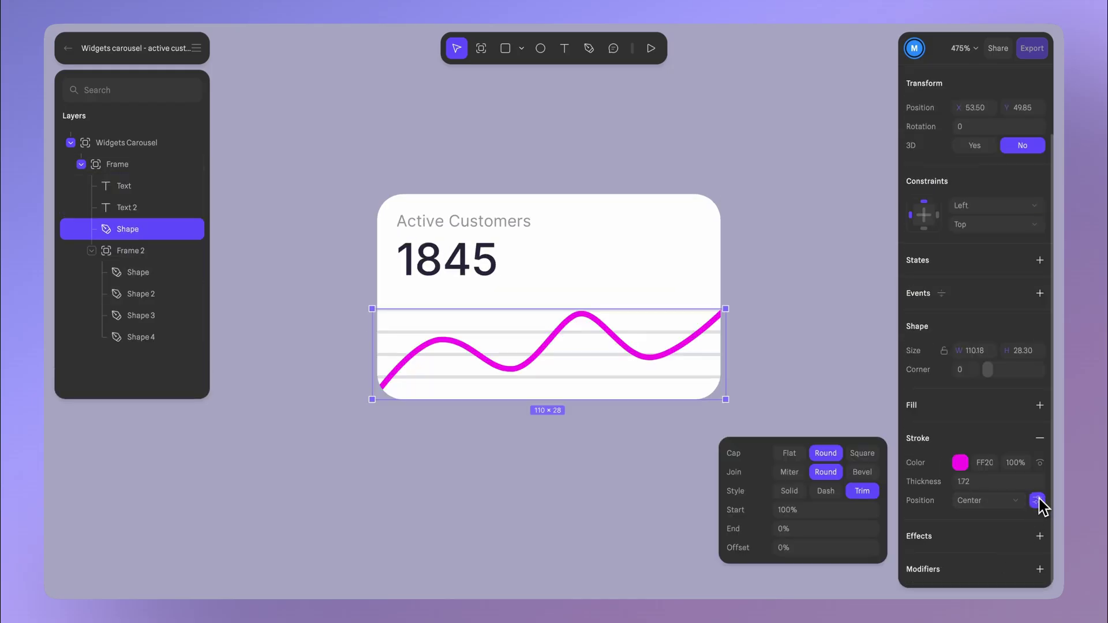
# Step: Animate the wave by trimming its stroke away in Base State, preview it, then tighten the card gap
pyautogui.click(1039, 260)
pyautogui.scroll(-1, 1043, 264)
pyautogui.click(990, 241)
pyautogui.click(1037, 501)
pyautogui.click(811, 512)
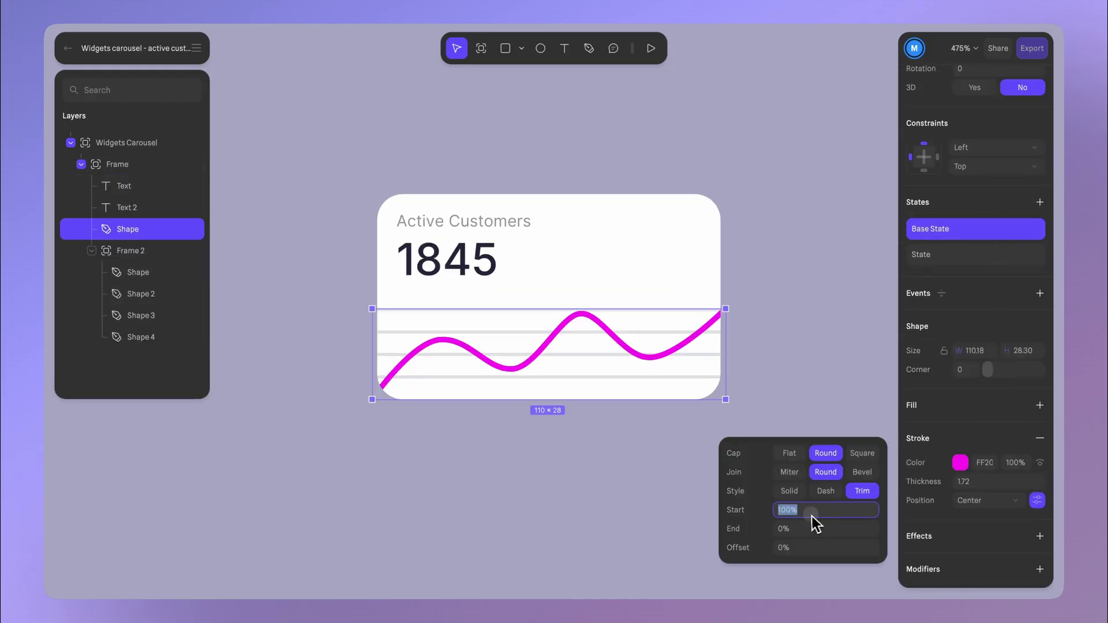
pyautogui.moveTo(784, 512); pyautogui.dragTo(774, 510)
pyautogui.click(940, 256)
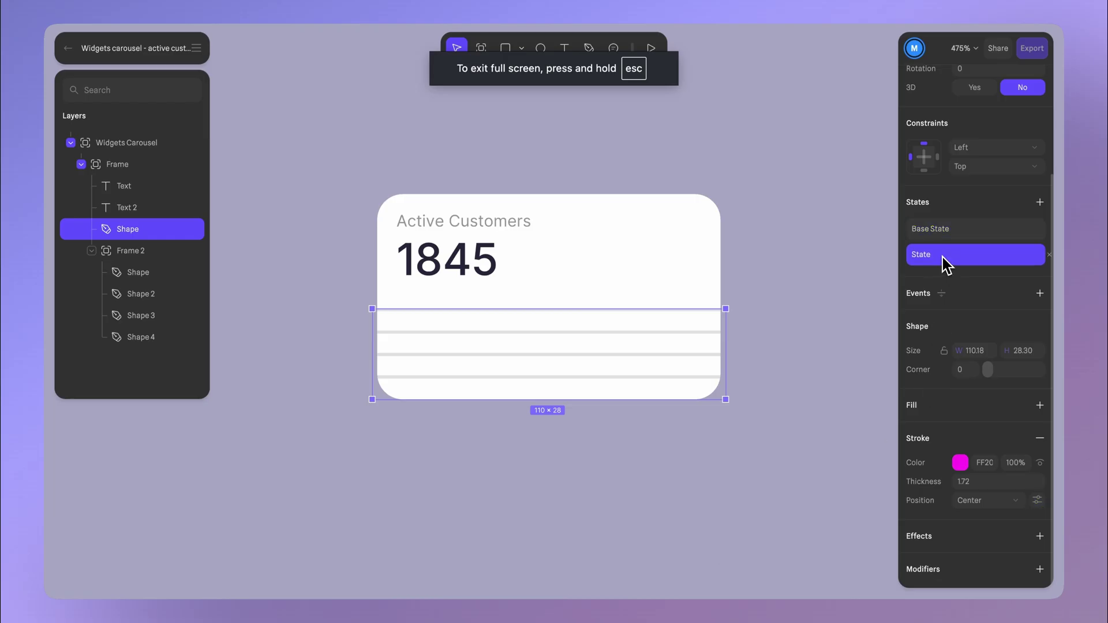
pyautogui.press('F11')
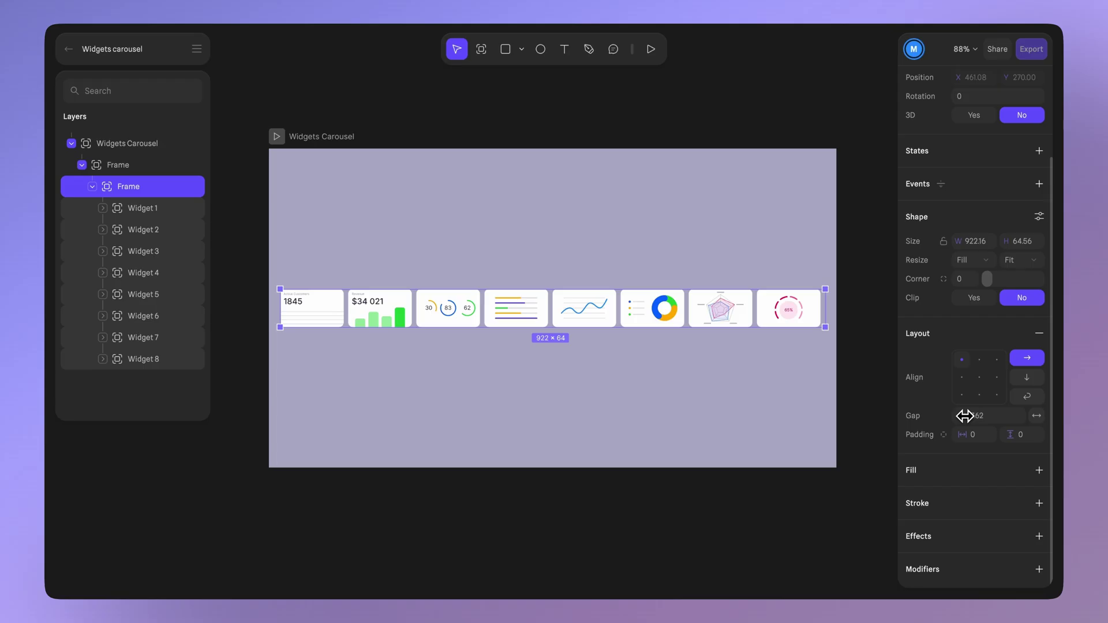
pyautogui.moveTo(962, 413); pyautogui.dragTo(965, 415)
# Step: Give the parent frame a 3D Projection effect of type Cylinder with radius 5
pyautogui.press('Escape')
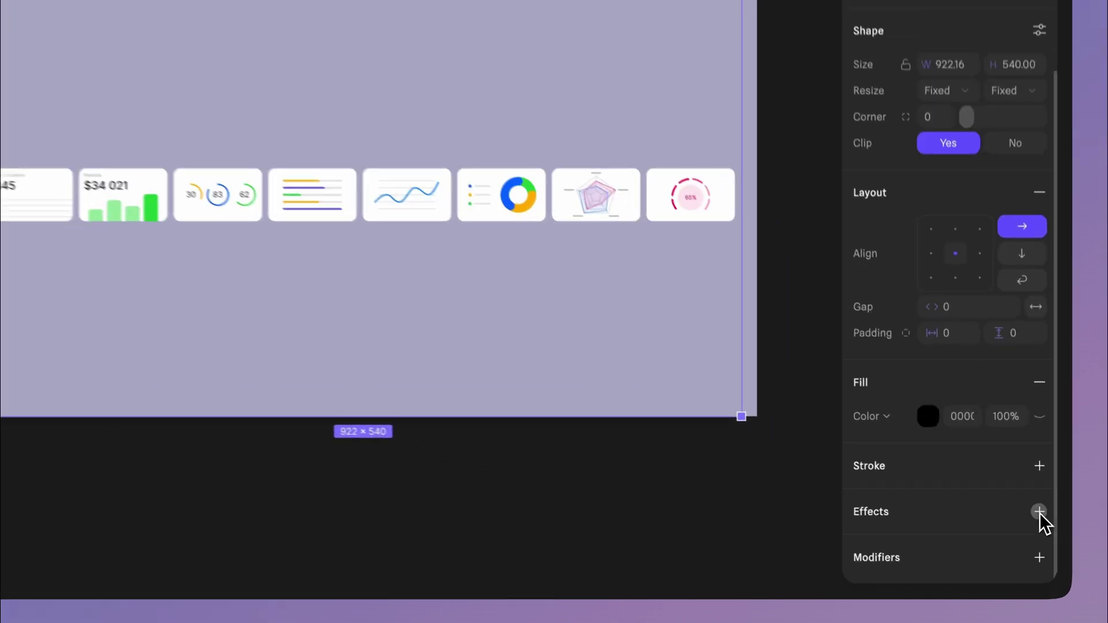
pyautogui.click(1041, 537)
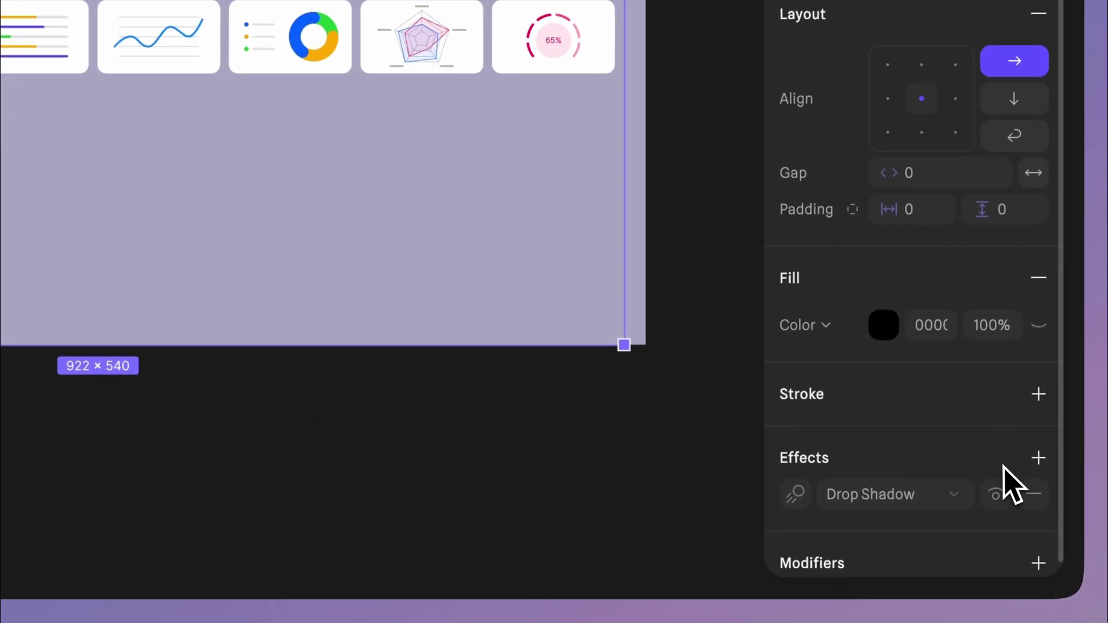
pyautogui.click(956, 480)
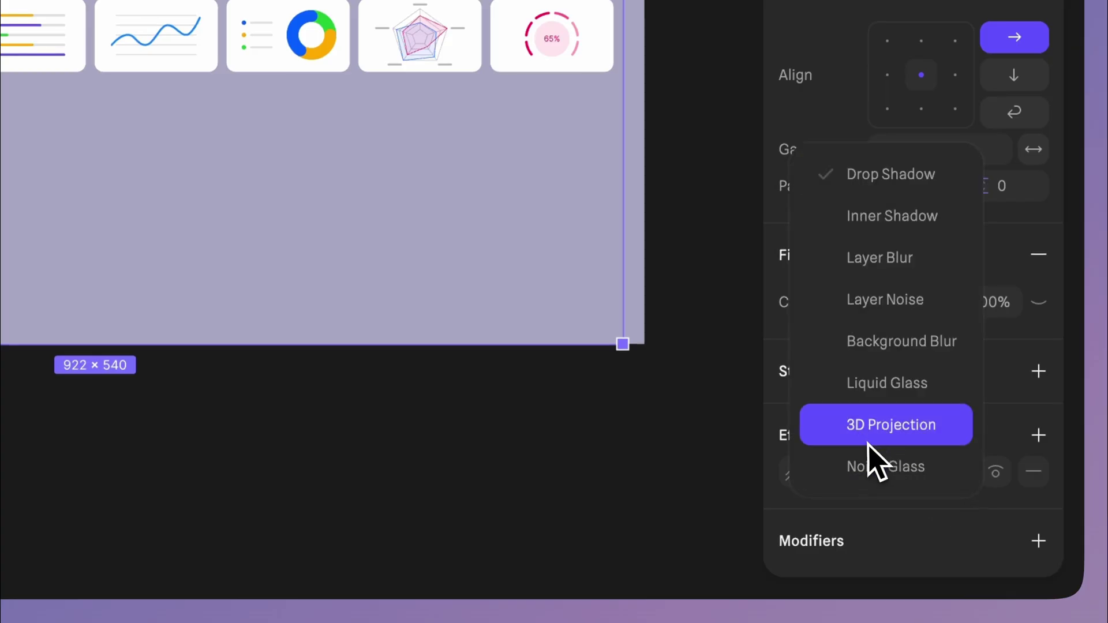
pyautogui.click(942, 434)
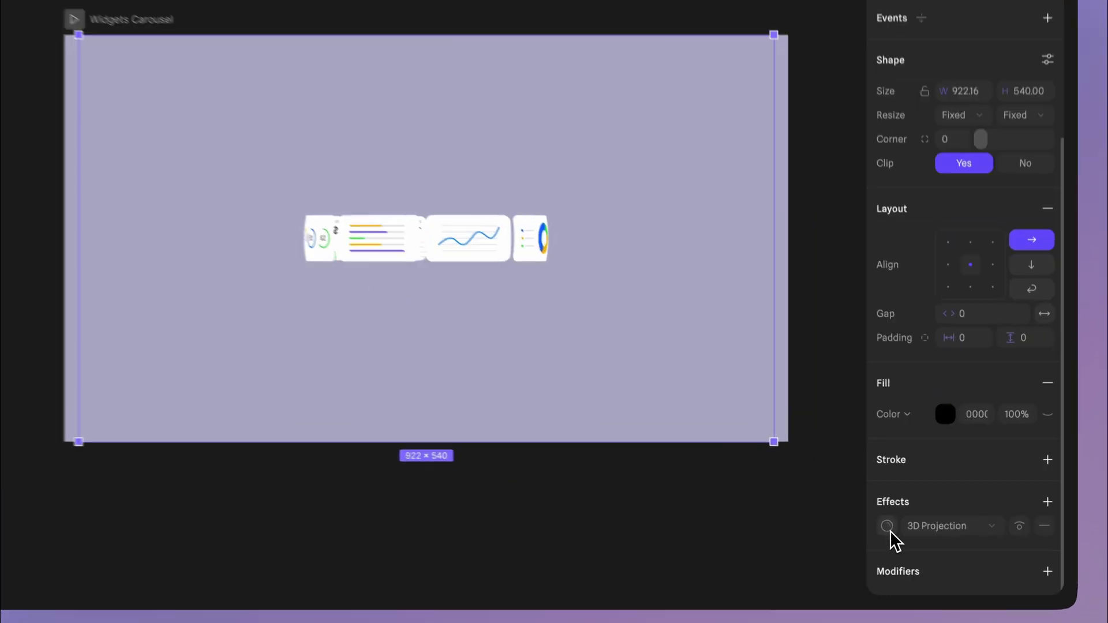
pyautogui.click(914, 534)
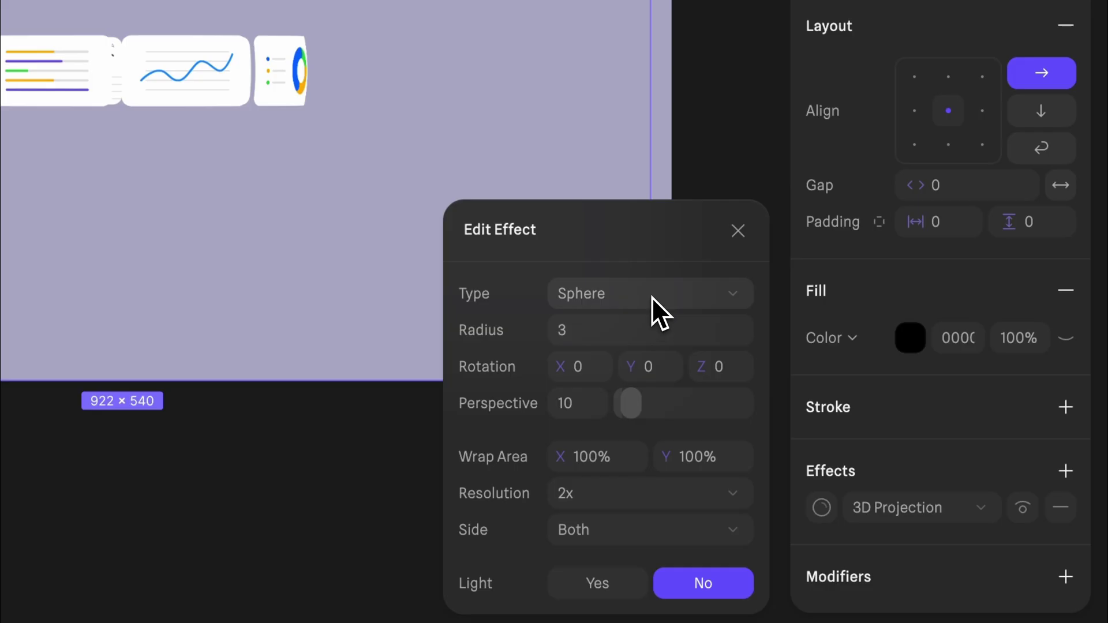
pyautogui.click(652, 295)
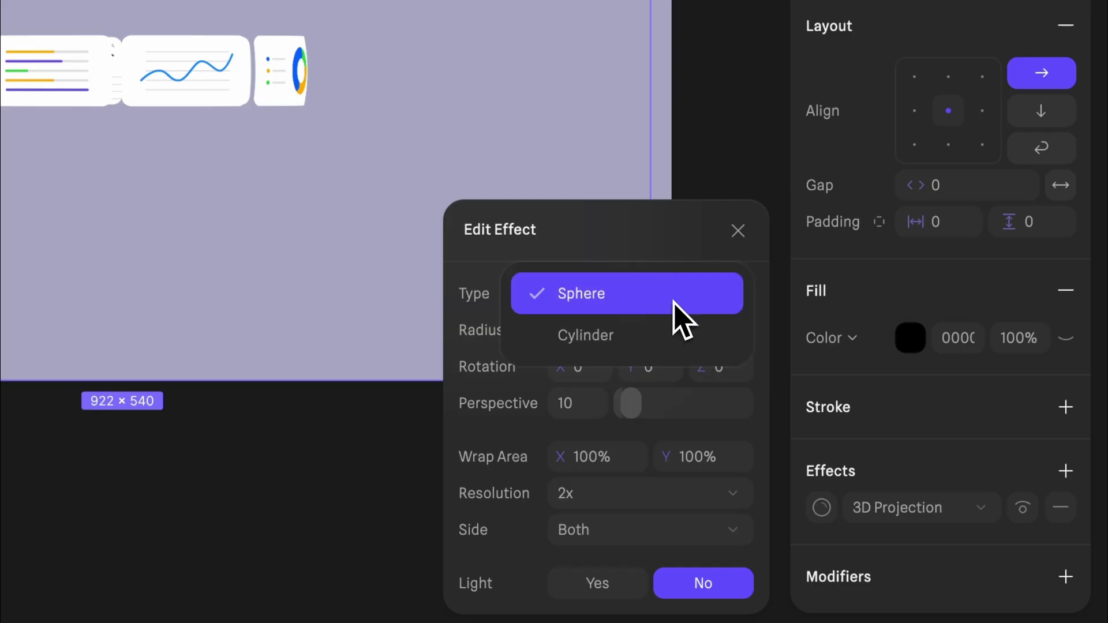
pyautogui.click(652, 340)
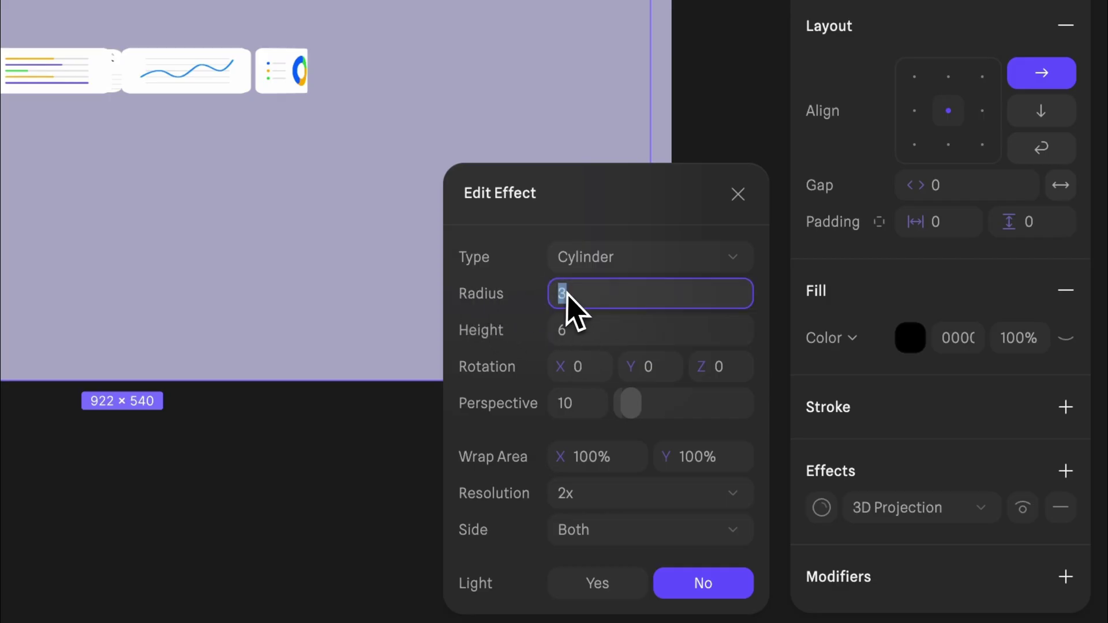
pyautogui.press('Return')
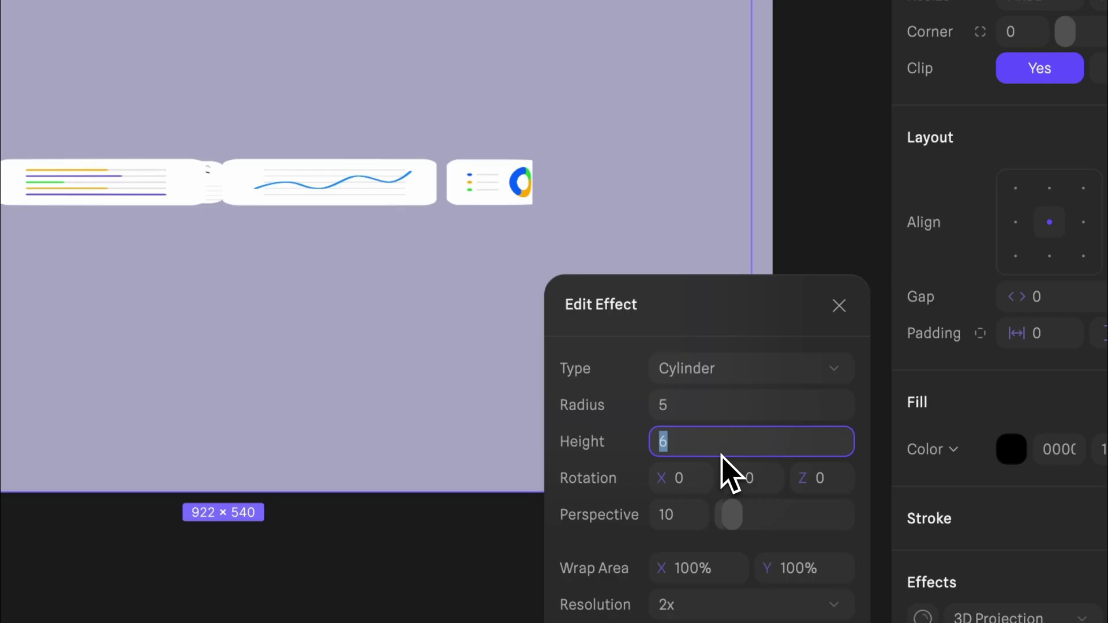
# Step: Set cylinder height 2.50, vertical wrap area 15%, rotation X -13 and rotation Y 150
pyautogui.press('Return')
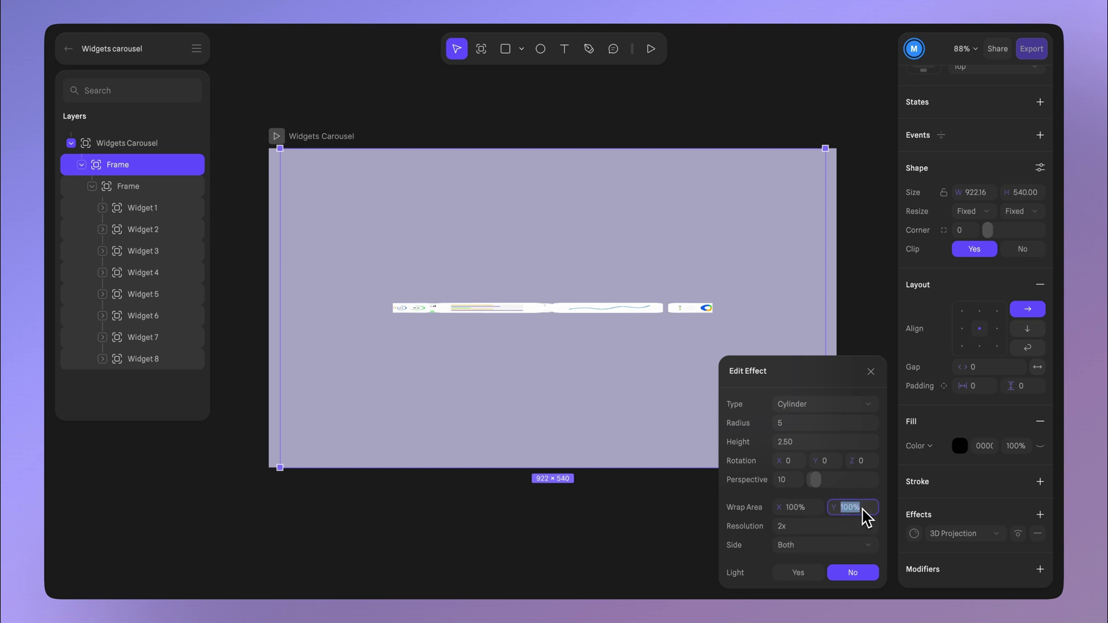
pyautogui.press('Return')
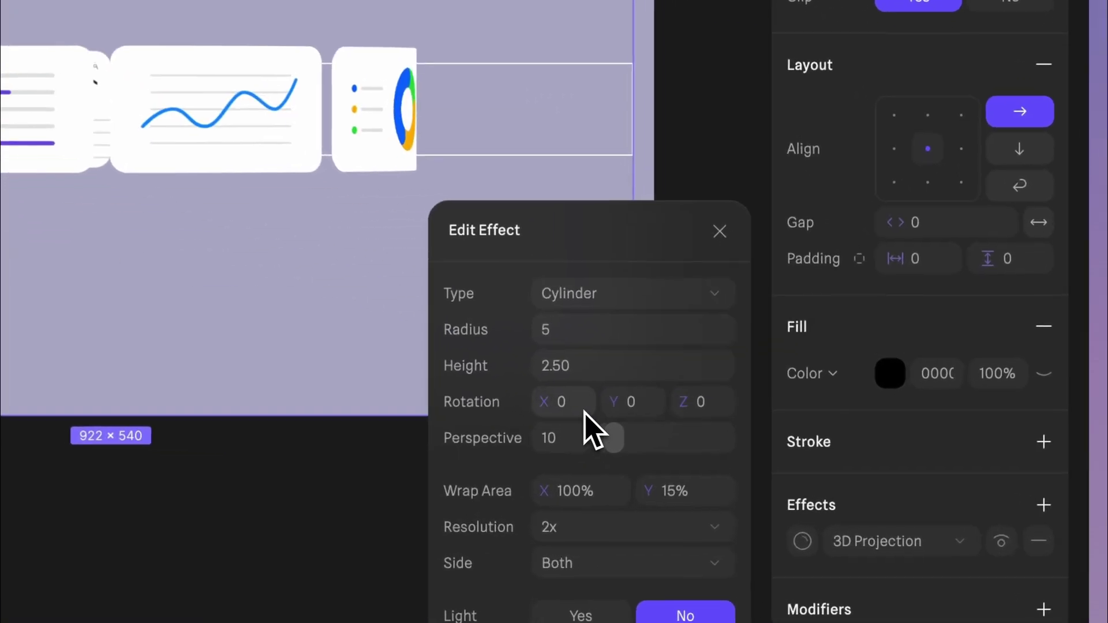
pyautogui.click(566, 407)
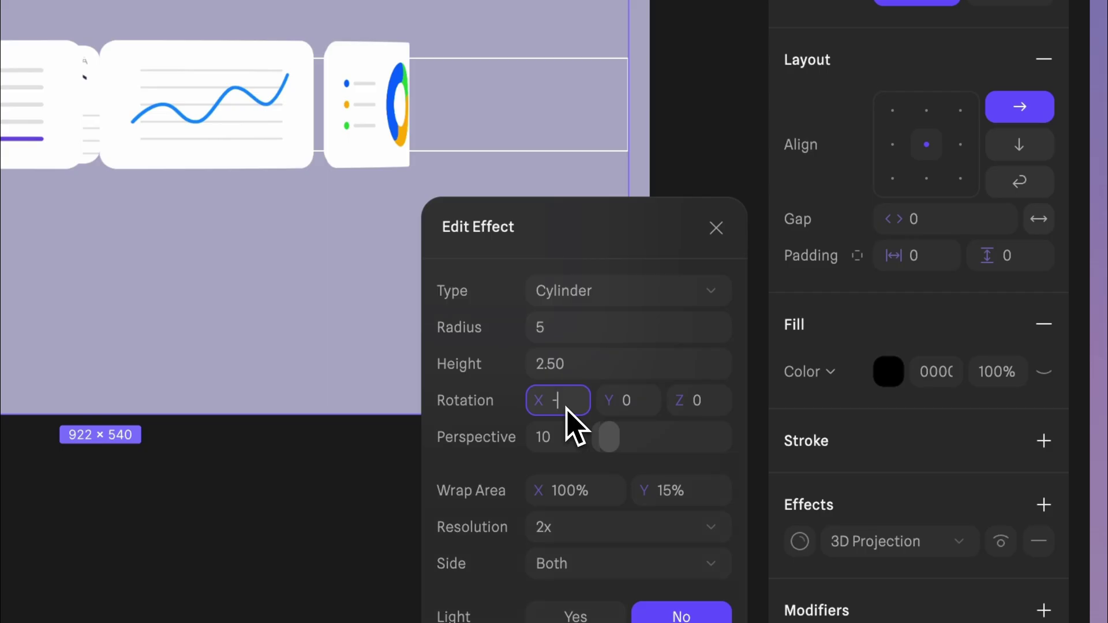
pyautogui.write('-13')
pyautogui.click(642, 411)
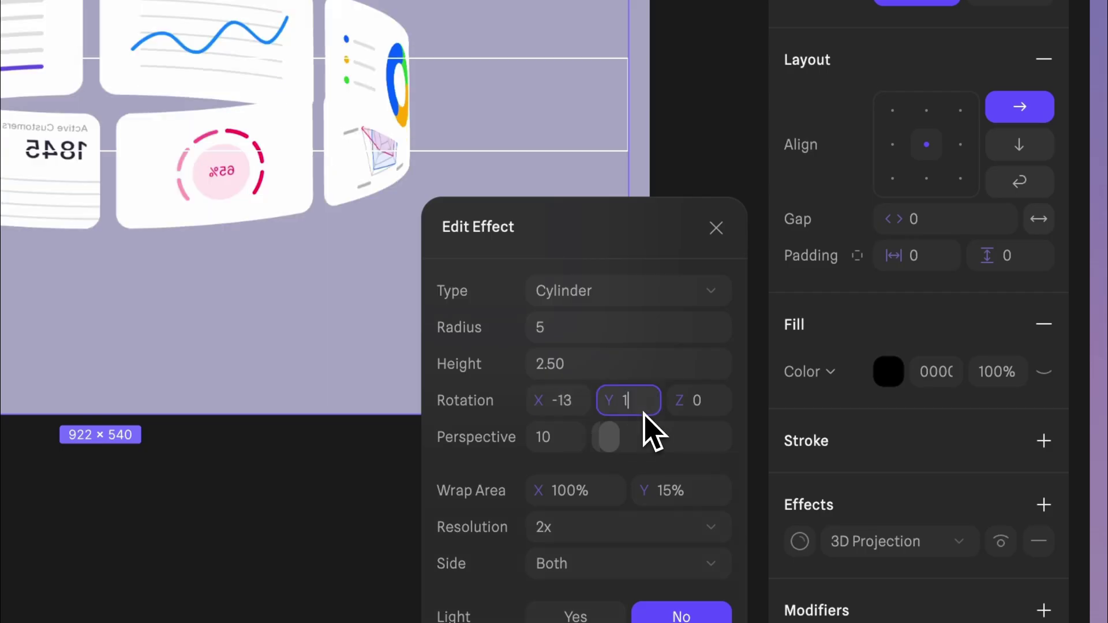
pyautogui.press('Return')
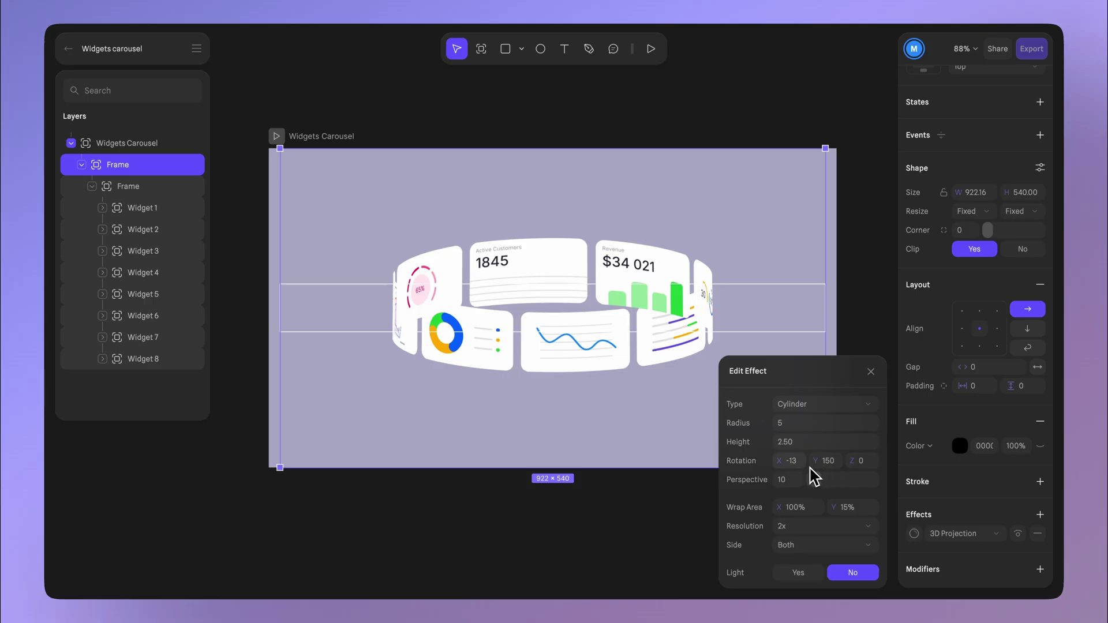
# Step: Raise the projection's perspective to 90, keeping resolution at 2x and Side set to Both
pyautogui.moveTo(815, 481); pyautogui.dragTo(795, 505)
pyautogui.click(790, 484)
pyautogui.write('90')
pyautogui.press('Return')
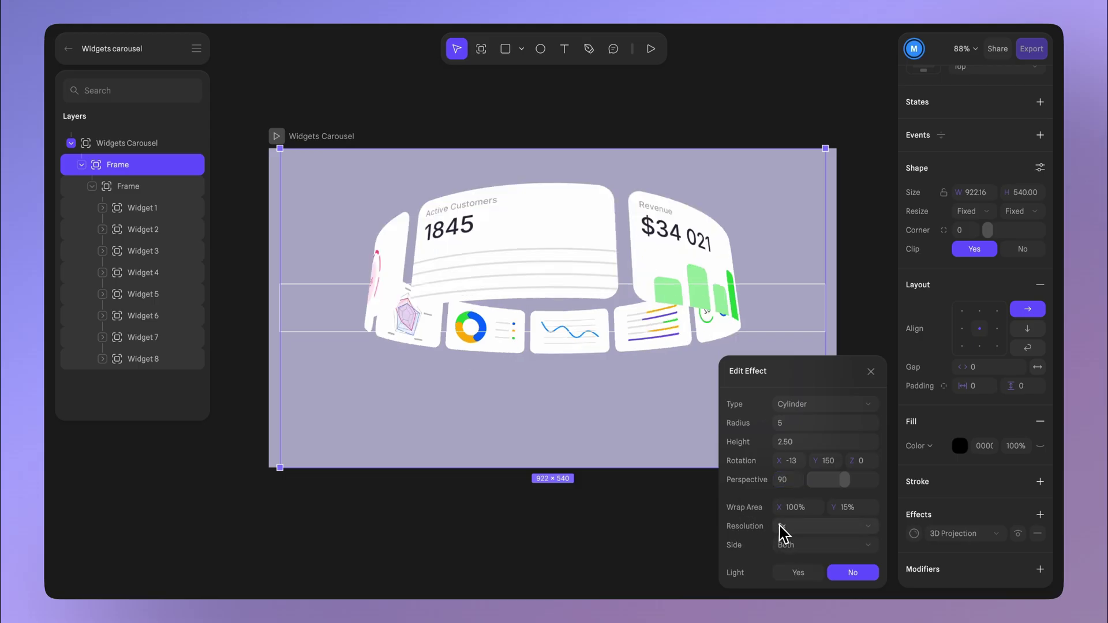
pyautogui.click(800, 527)
pyautogui.click(801, 529)
pyautogui.click(822, 547)
pyautogui.click(815, 552)
# Step: Turn on lighting with shadow colour 878BB9, ambient intensity 0 and light height 105
pyautogui.click(815, 572)
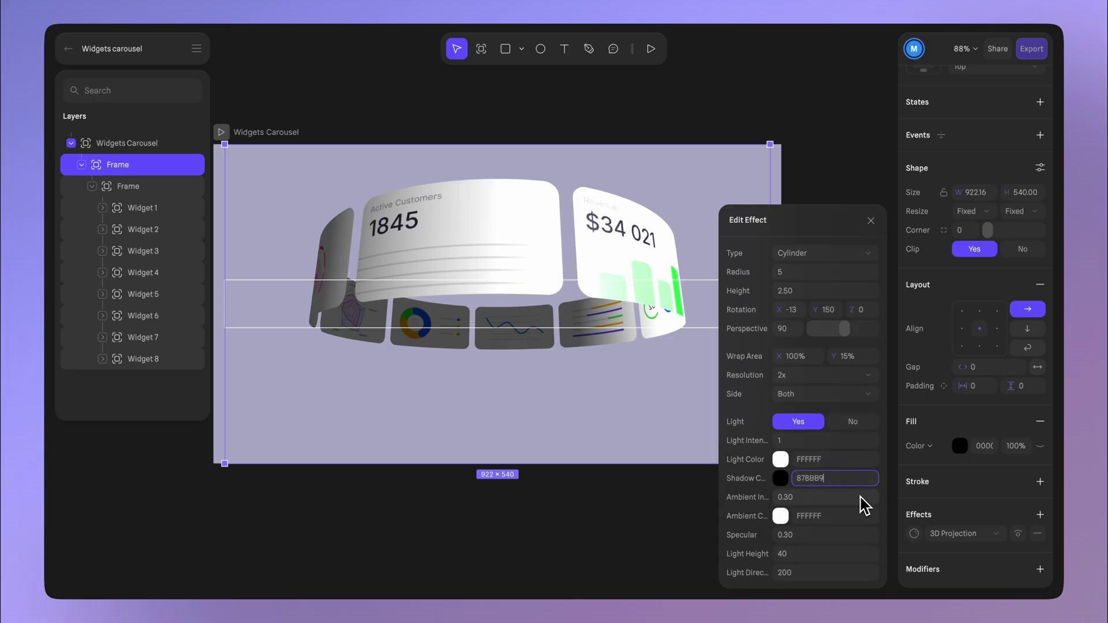
pyautogui.press('Return')
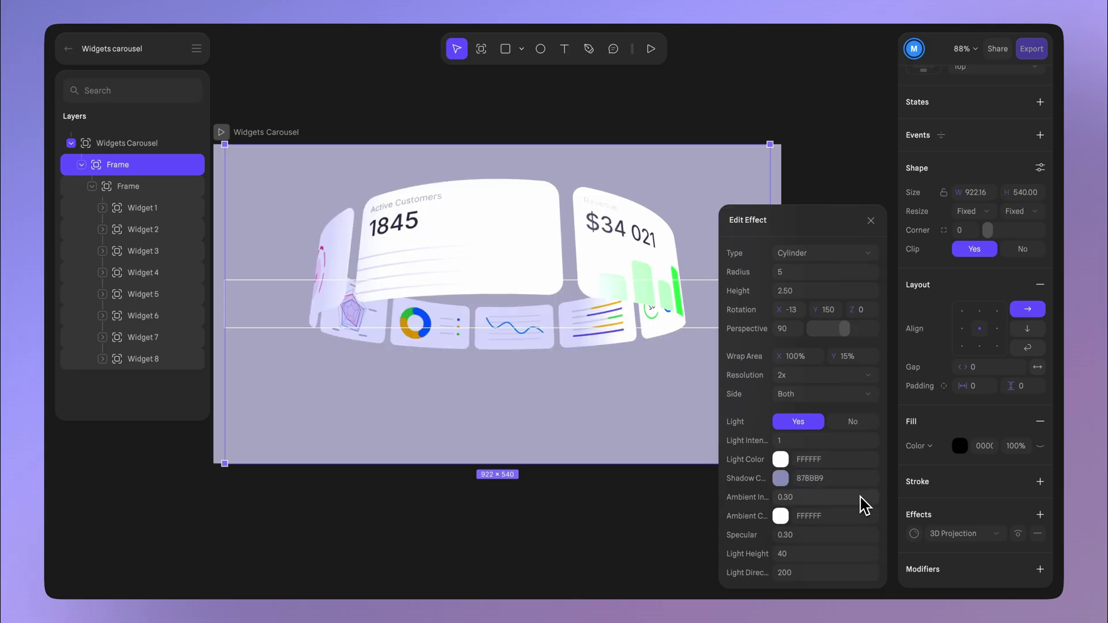
pyautogui.write('0')
pyautogui.press('Return')
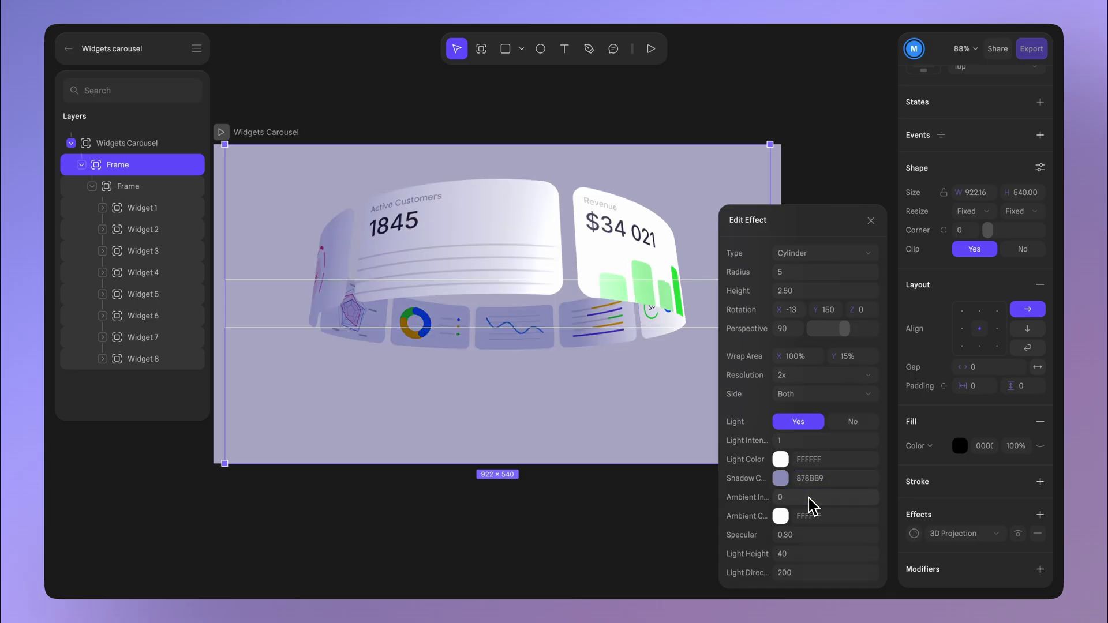
pyautogui.moveTo(778, 553); pyautogui.dragTo(832, 590)
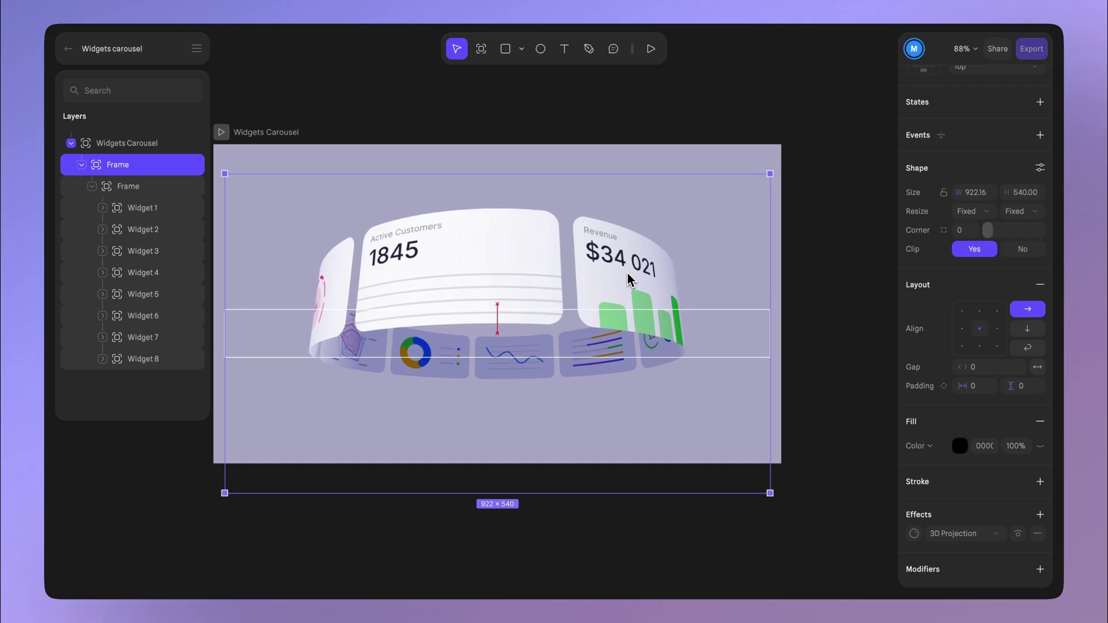
# Step: Rotate the frame to -15°, add a new State, and begin editing the projection's Y rotation
pyautogui.click(930, 231)
pyautogui.write('-15')
pyautogui.press('Return')
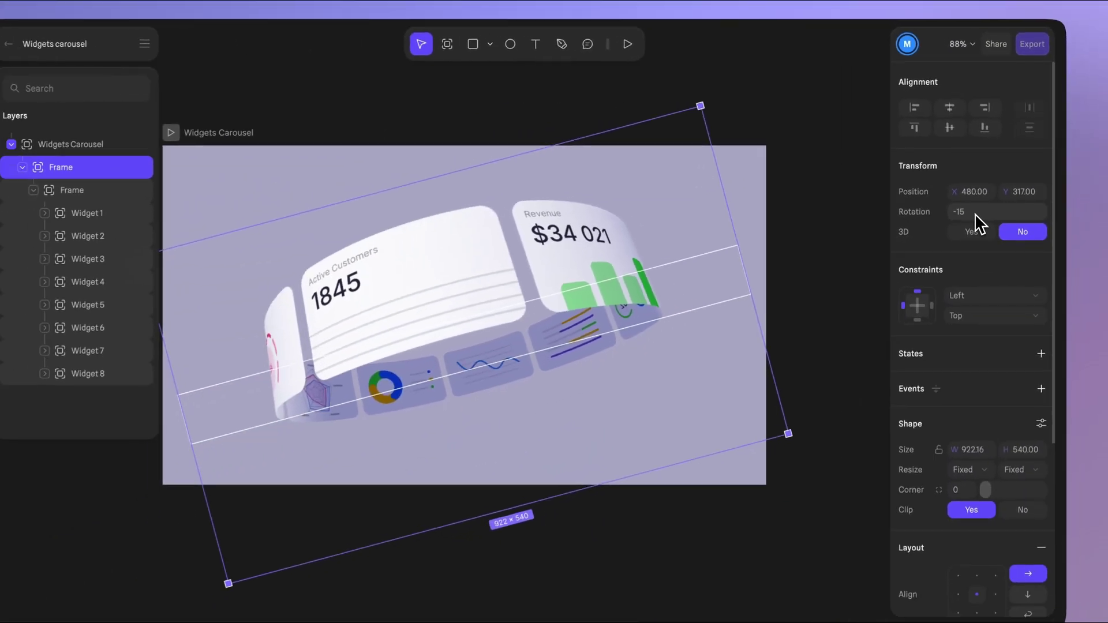
pyautogui.click(1041, 340)
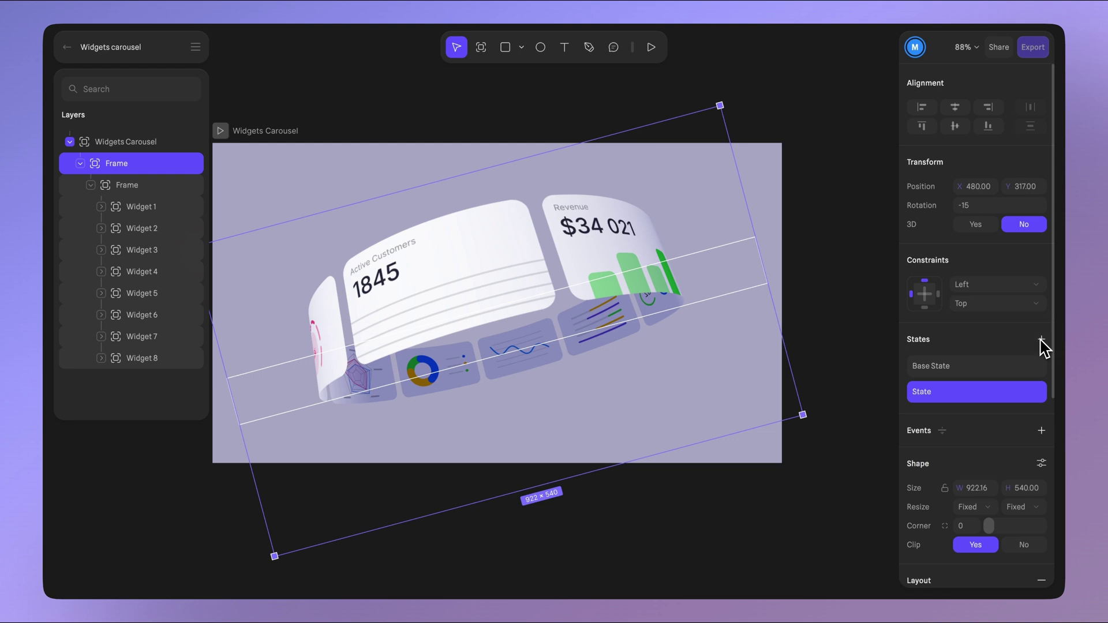
pyautogui.scroll(-5, 972, 462)
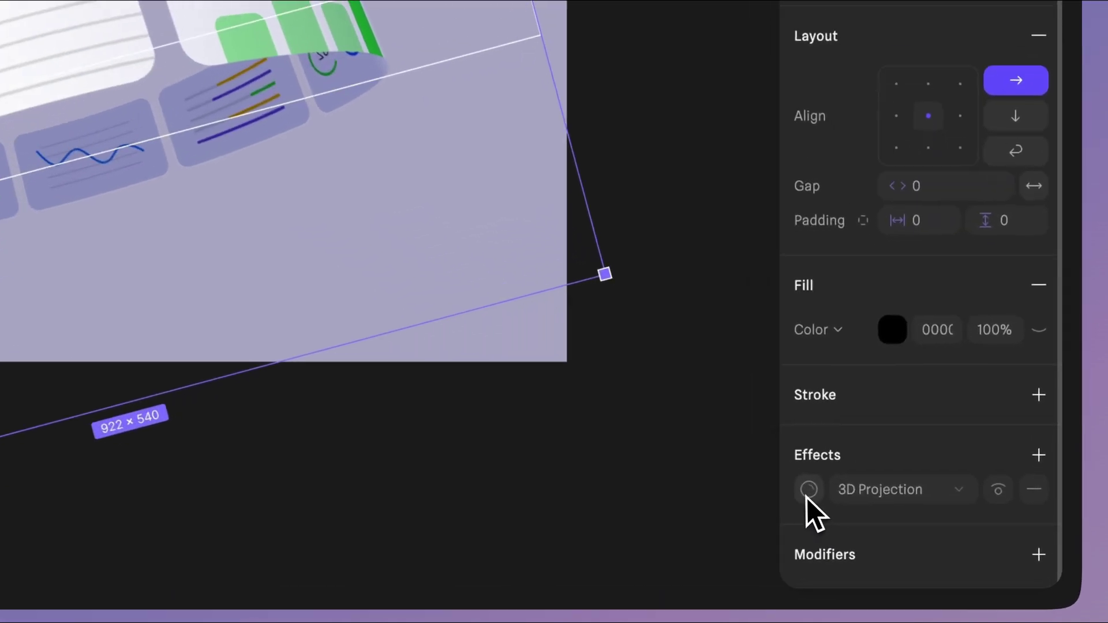
pyautogui.click(808, 490)
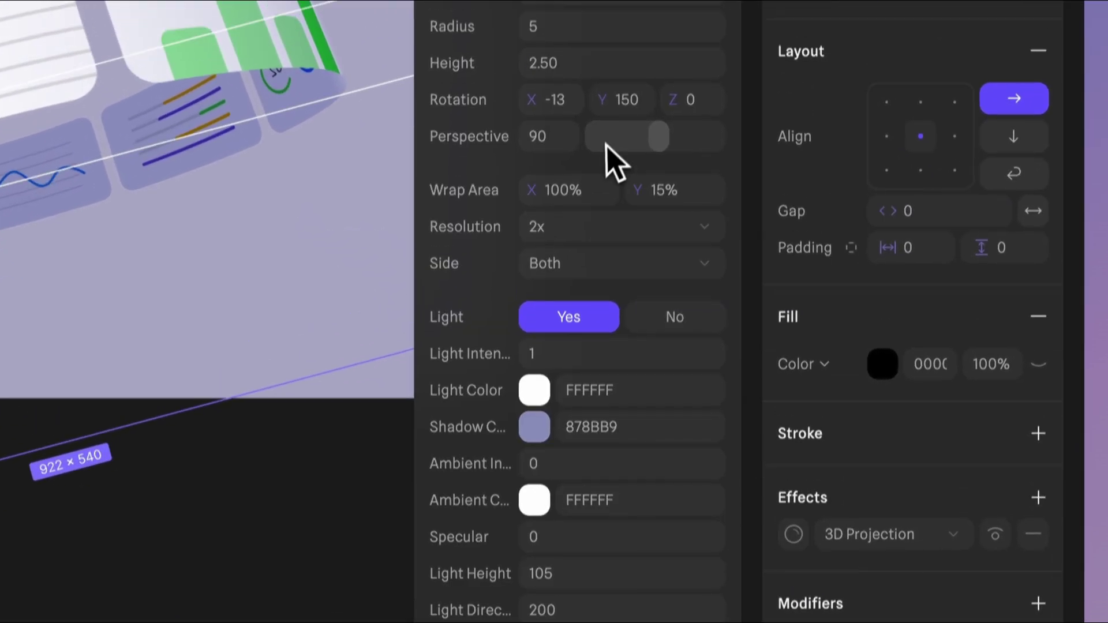
pyautogui.click(624, 102)
# Step: Enter Y rotation 51 and add a Start event with a Transition from Base State
pyautogui.write('51')
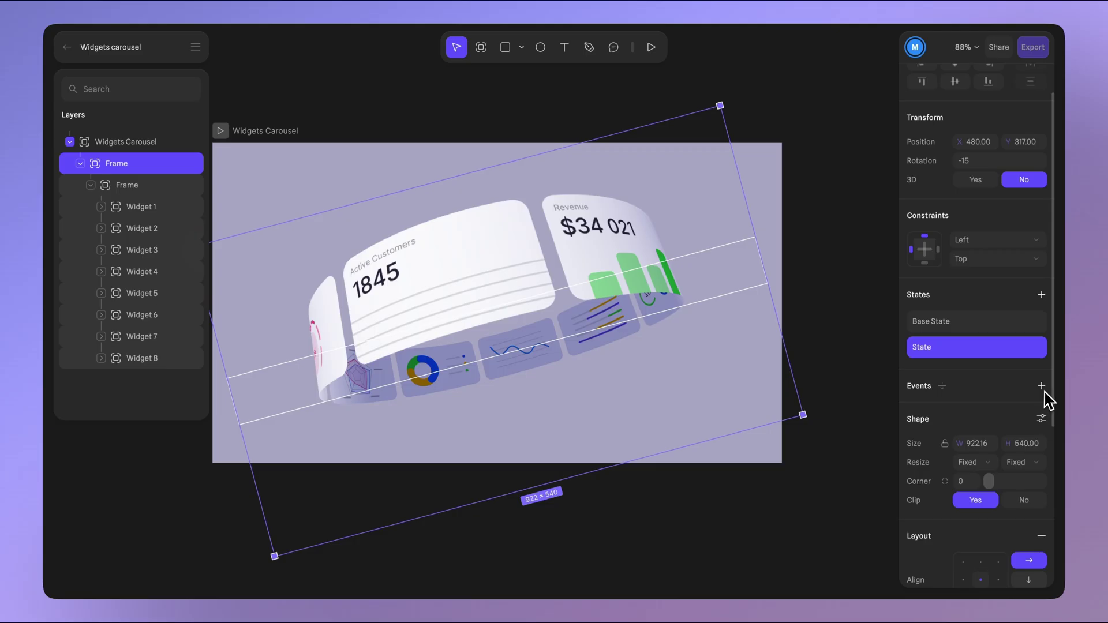
pyautogui.click(1042, 386)
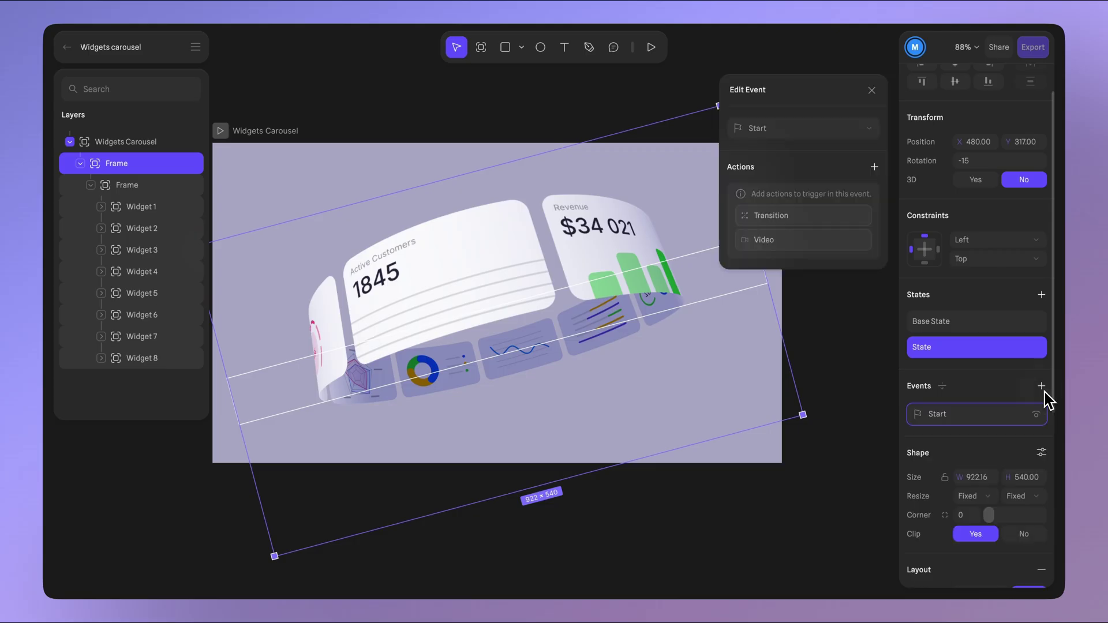
pyautogui.click(844, 223)
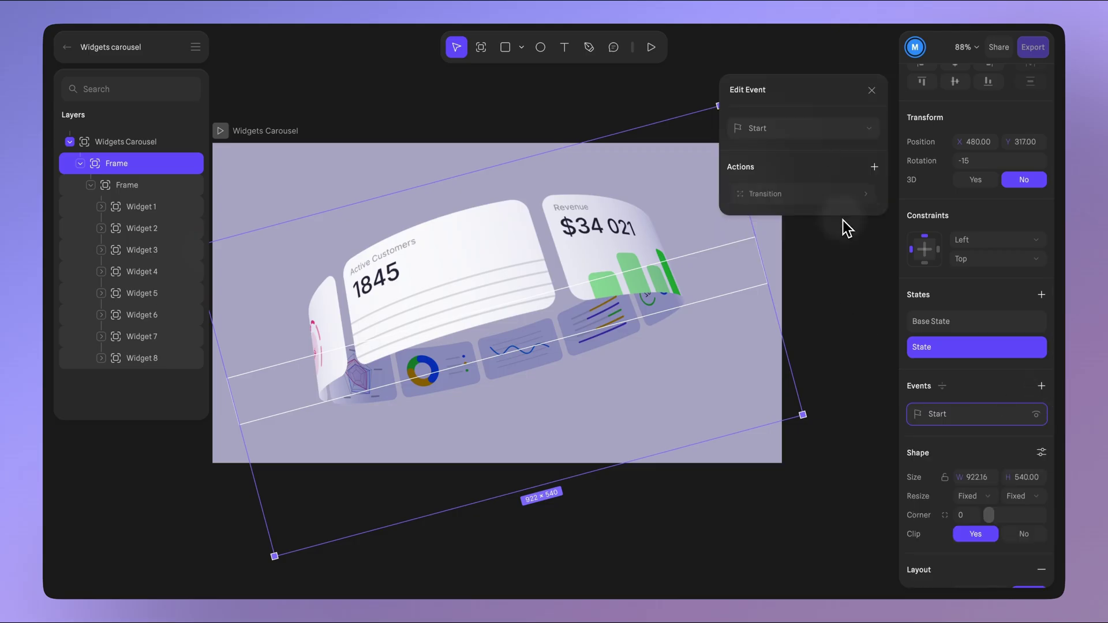
pyautogui.click(840, 202)
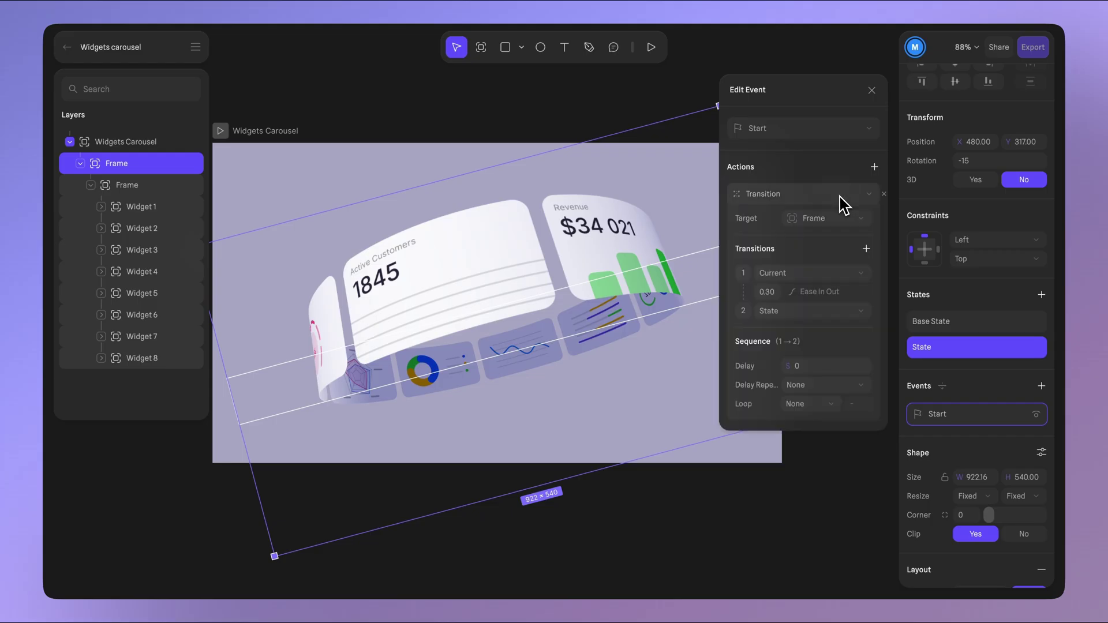
pyautogui.click(840, 269)
pyautogui.click(831, 294)
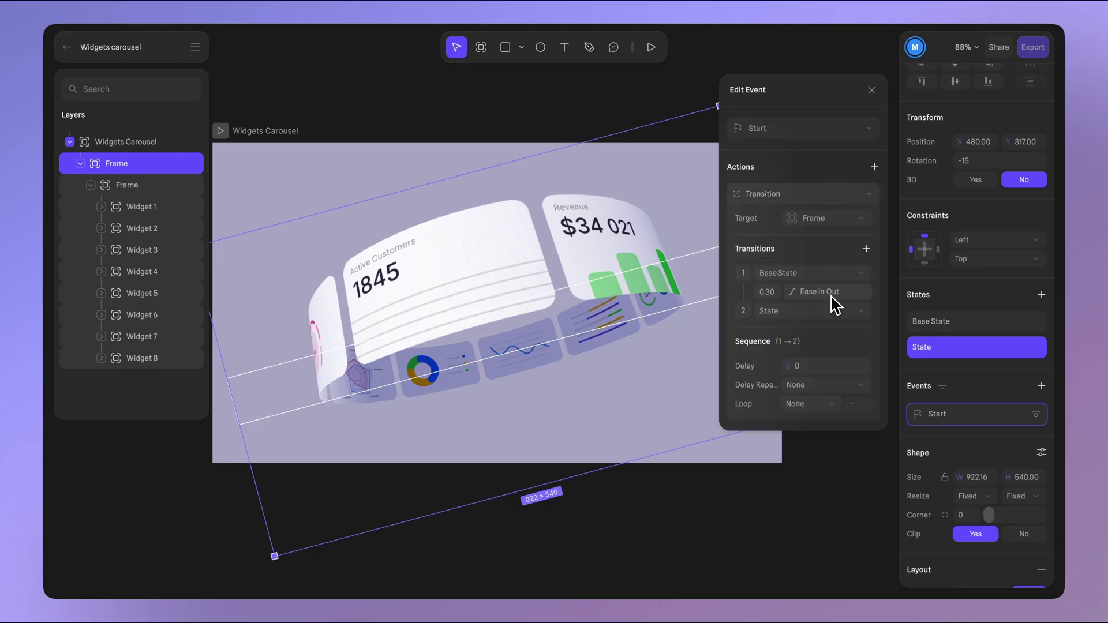
# Step: Make the transition Linear with duration 10 and set it to loop infinitely
pyautogui.click(831, 293)
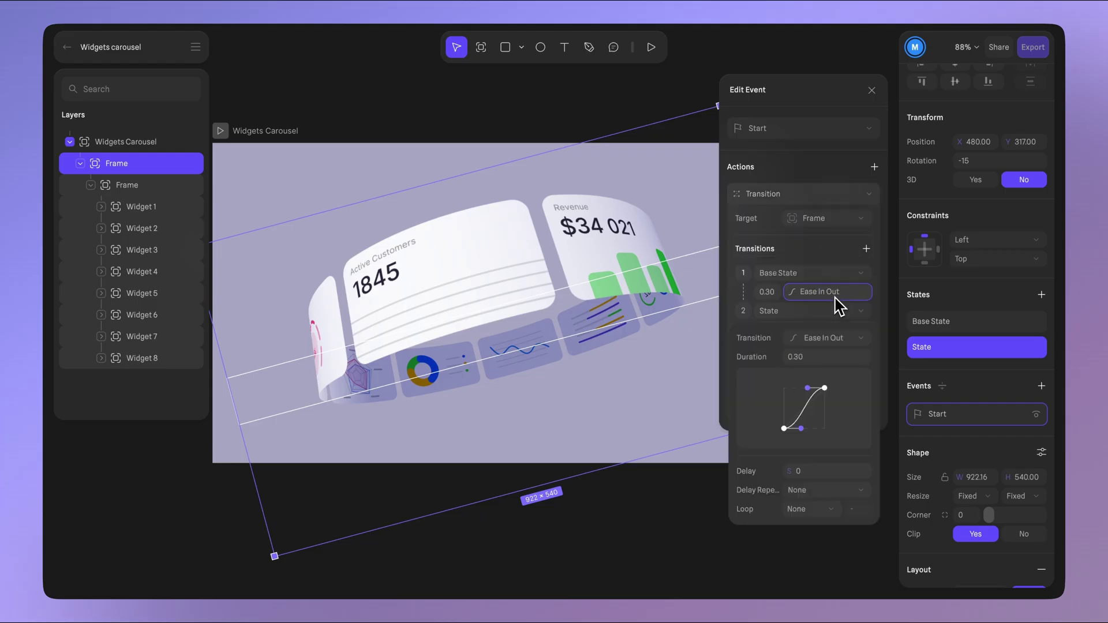
pyautogui.click(828, 345)
pyautogui.click(828, 264)
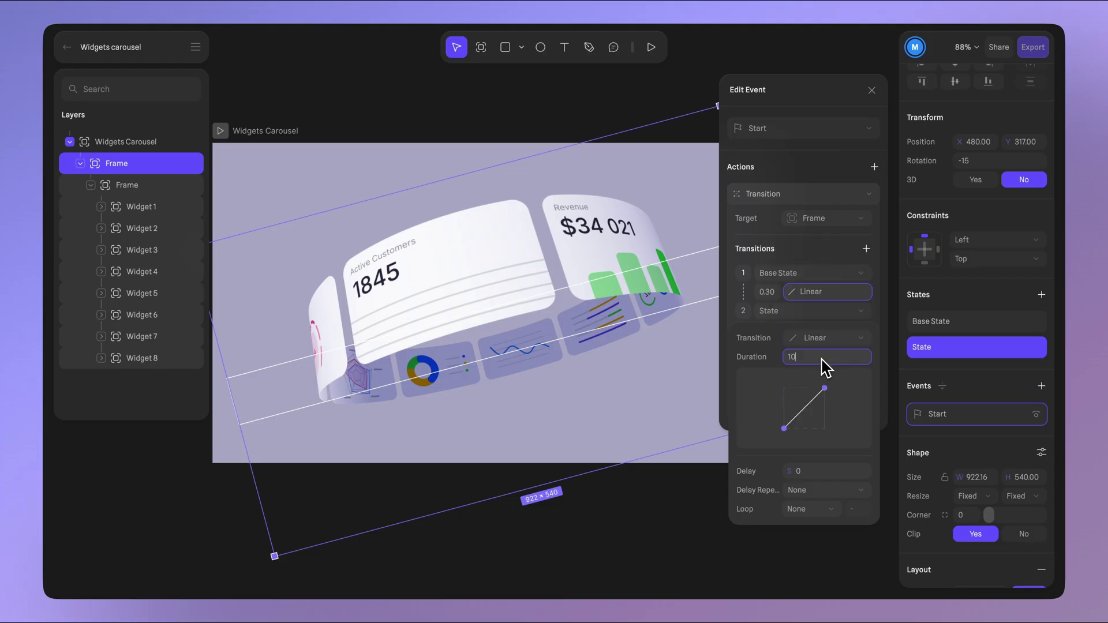
pyautogui.click(822, 359)
pyautogui.write('10')
pyautogui.press('Return')
pyautogui.click(826, 406)
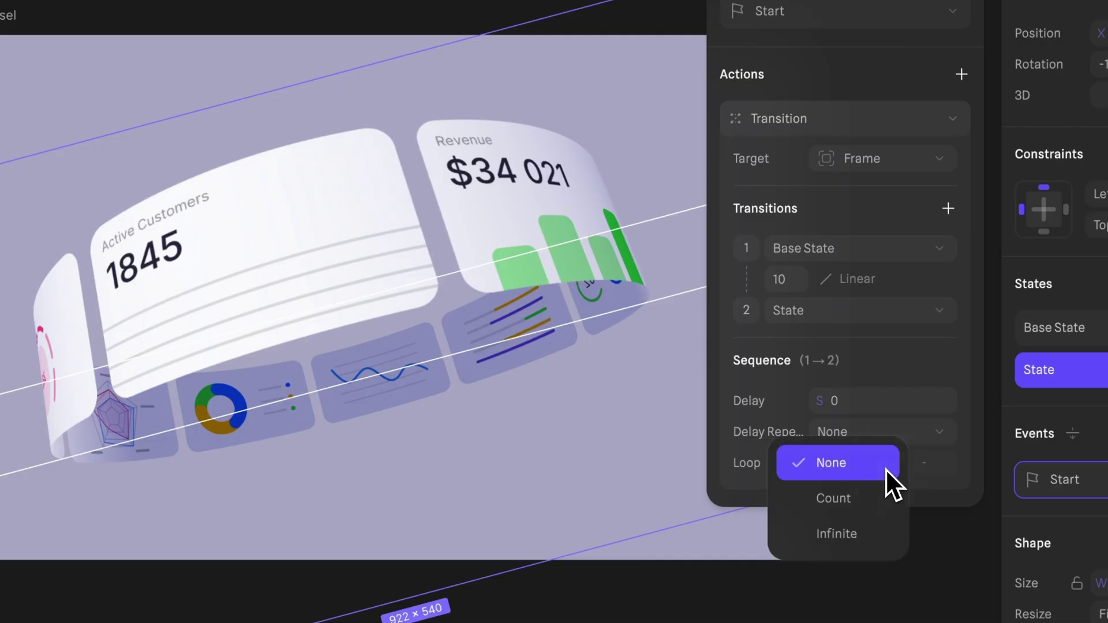
pyautogui.click(871, 529)
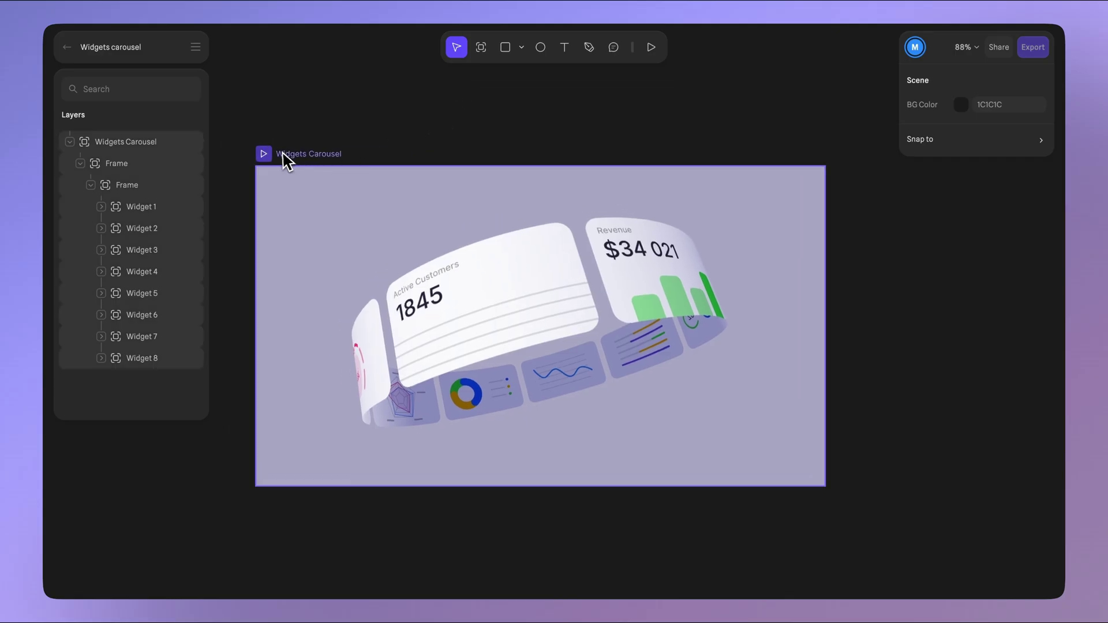
# Step: Play the frame's carousel rotation animation
pyautogui.click(264, 154)
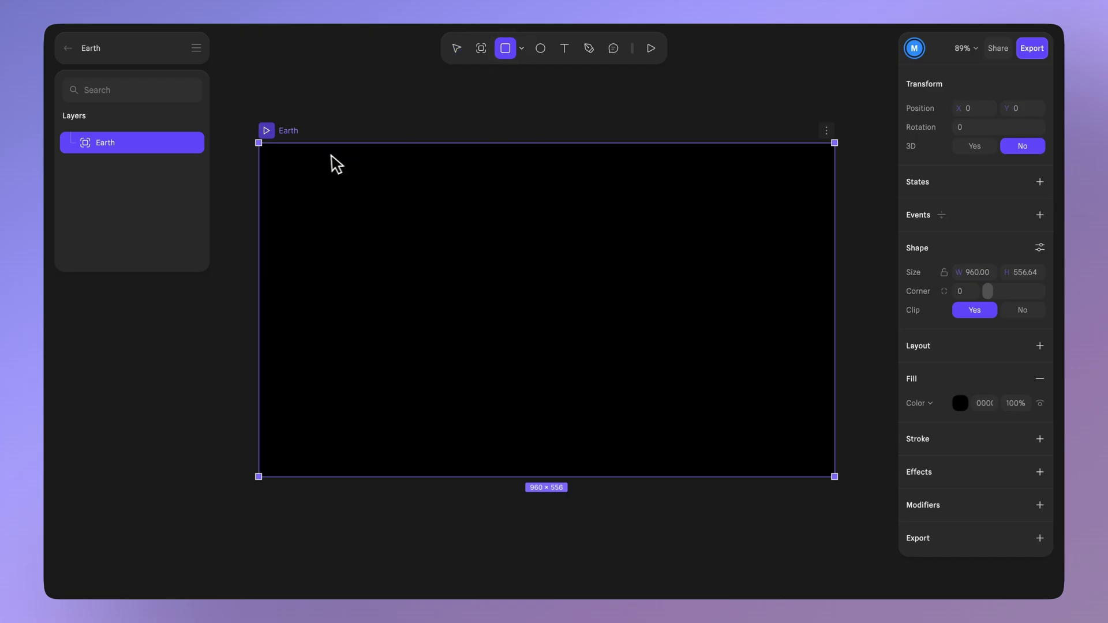
# Step: Draw a 958 × 555 rectangle over the Earth frame and give it the world map image fill
pyautogui.moveTo(264, 147)
pyautogui.mouseDown()
pyautogui.moveTo(686, 330)
pyautogui.moveTo(776, 453)
pyautogui.moveTo(834, 477)
pyautogui.mouseUp()
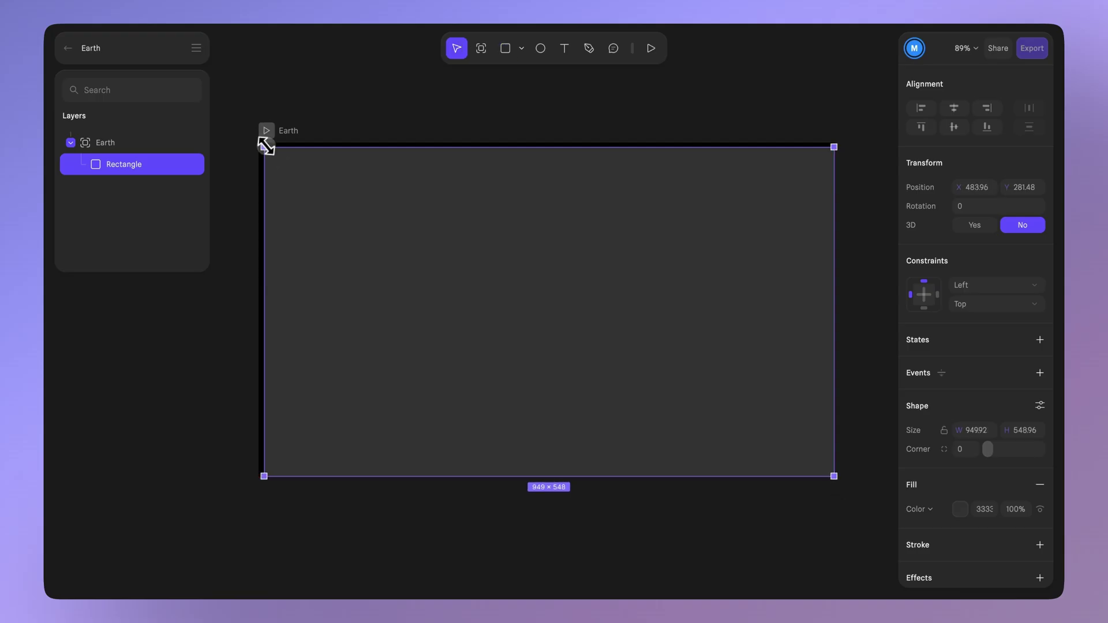
pyautogui.moveTo(265, 147); pyautogui.dragTo(254, 143)
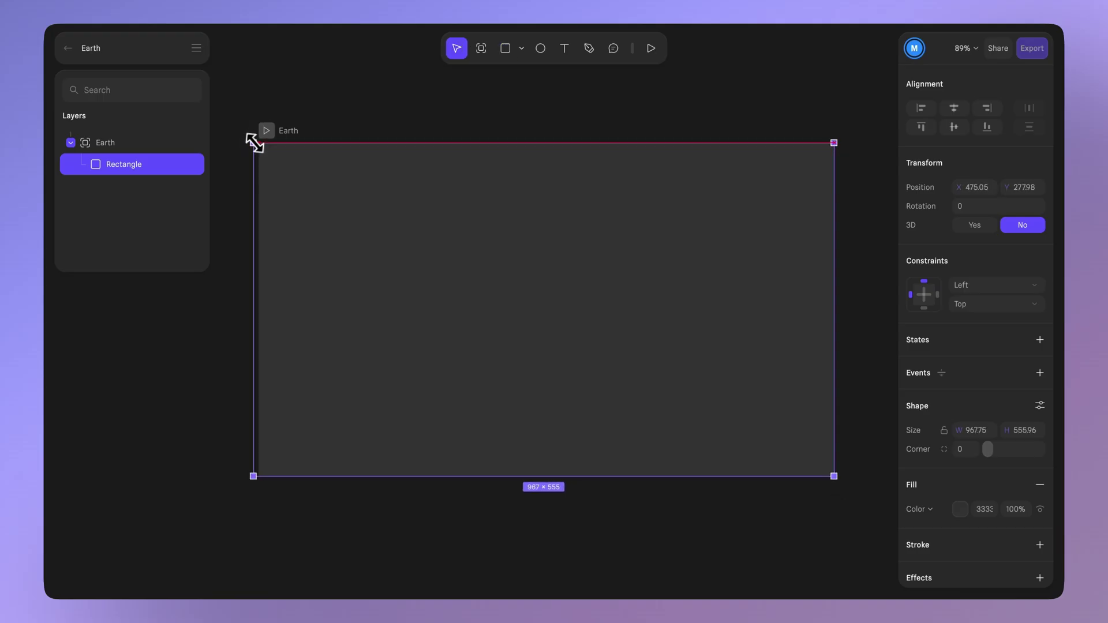
pyautogui.scroll(-2, 947, 487)
pyautogui.click(932, 468)
pyautogui.click(937, 491)
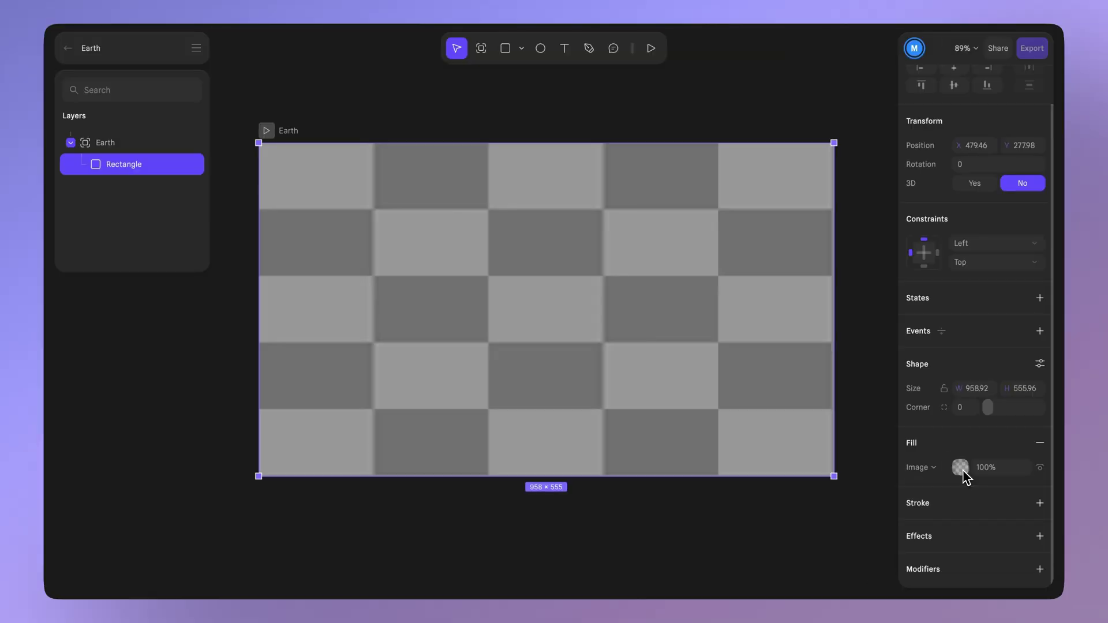
pyautogui.click(955, 435)
pyautogui.click(991, 526)
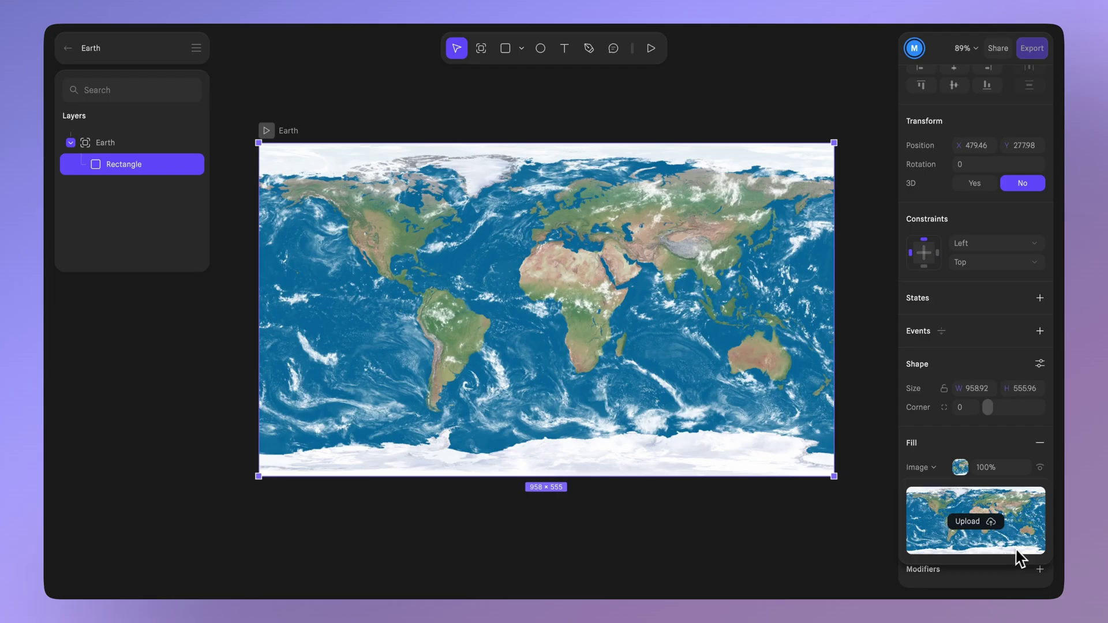
pyautogui.keyDown('ctrl'); pyautogui.scroll(1, 600, 381); pyautogui.keyUp('ctrl')
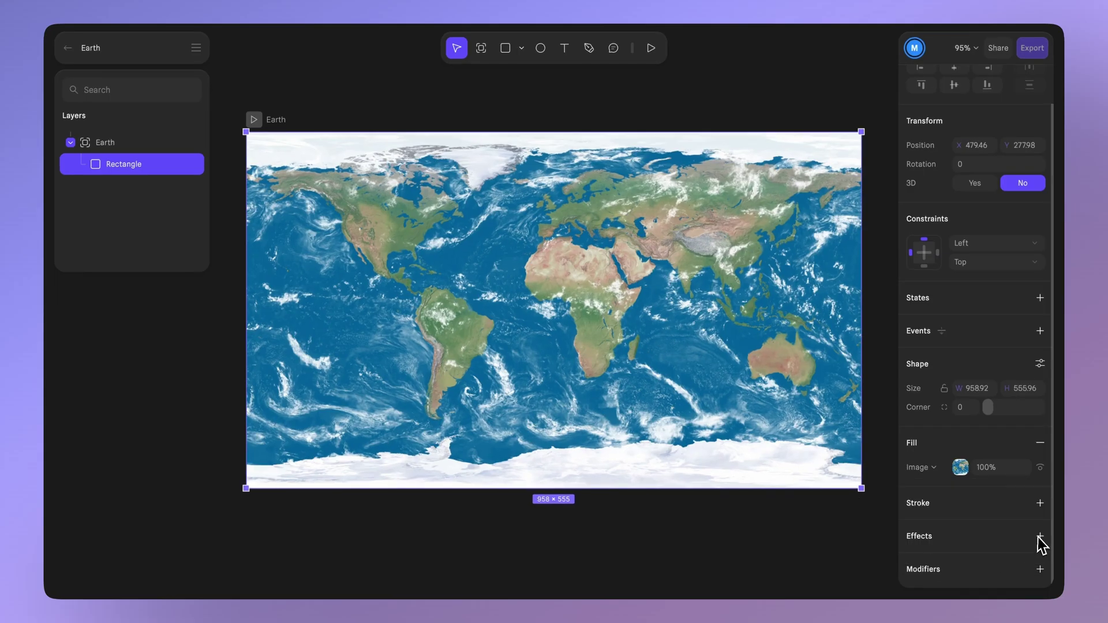
# Step: Turn the map rectangle's effect into a Sphere-type 3D Projection
pyautogui.click(985, 556)
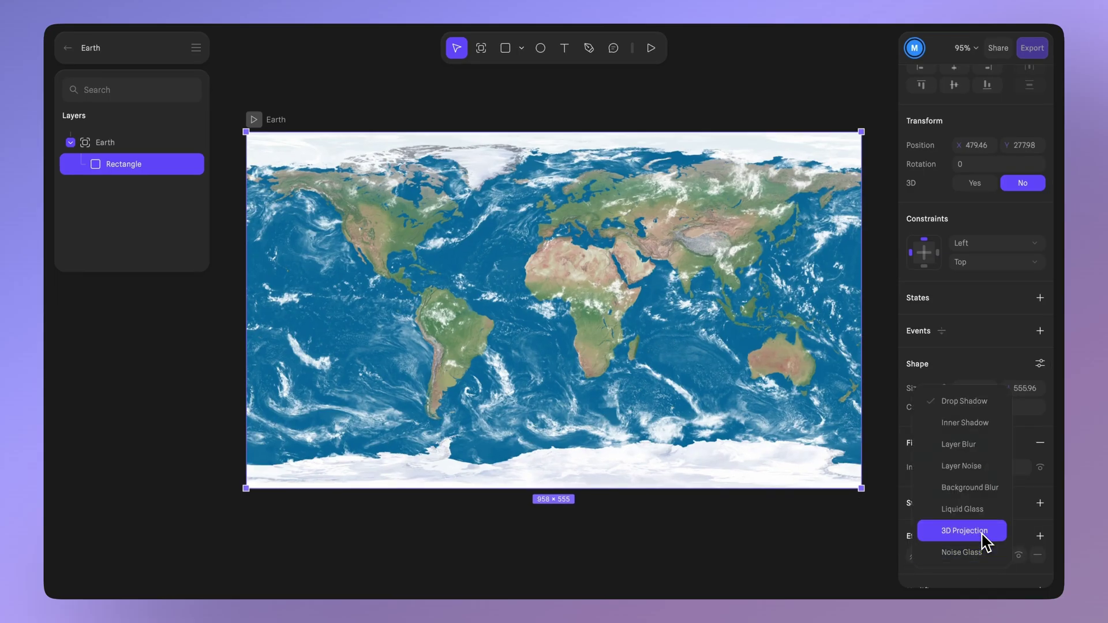
pyautogui.click(981, 531)
pyautogui.click(915, 554)
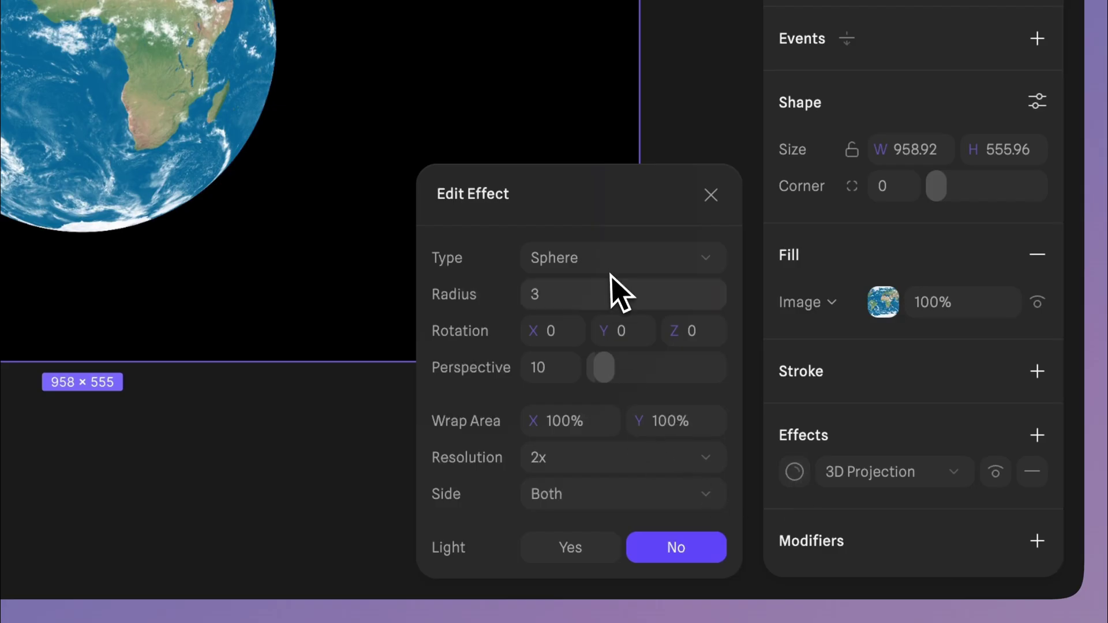
pyautogui.click(820, 449)
pyautogui.click(608, 270)
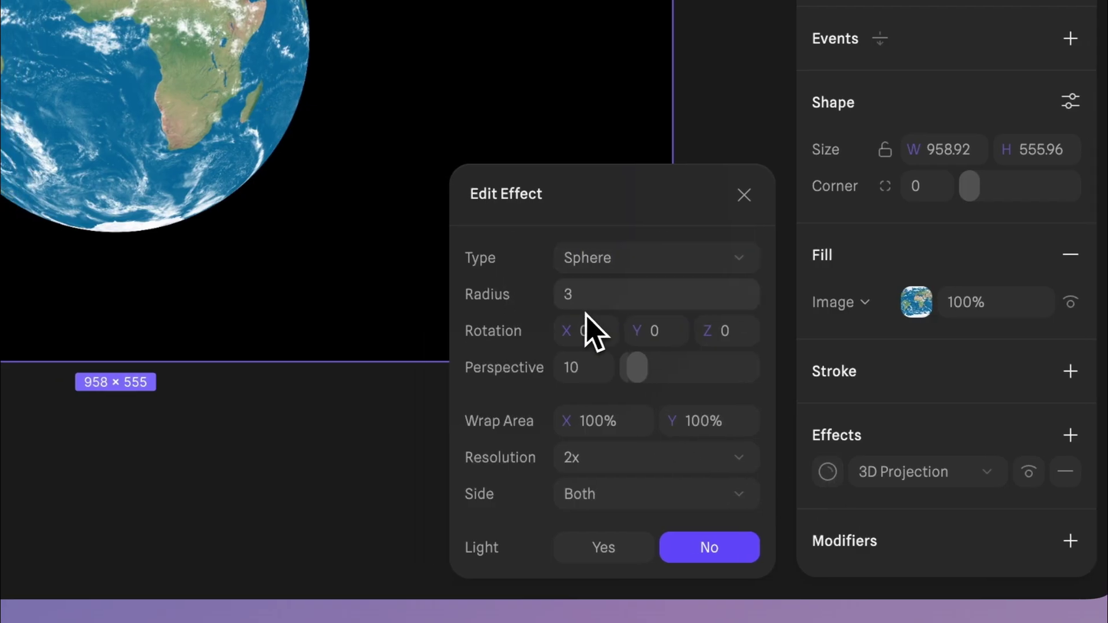
# Step: Light the globe with ambient intensity 0, light height 153 and an adjusted light direction
pyautogui.click(636, 553)
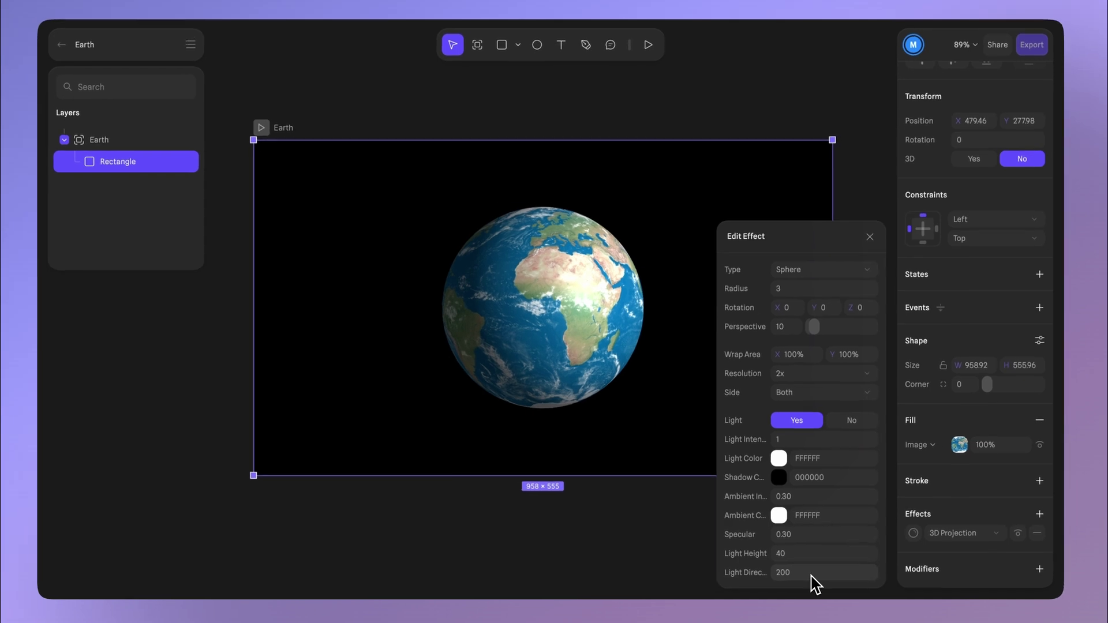
pyautogui.click(806, 499)
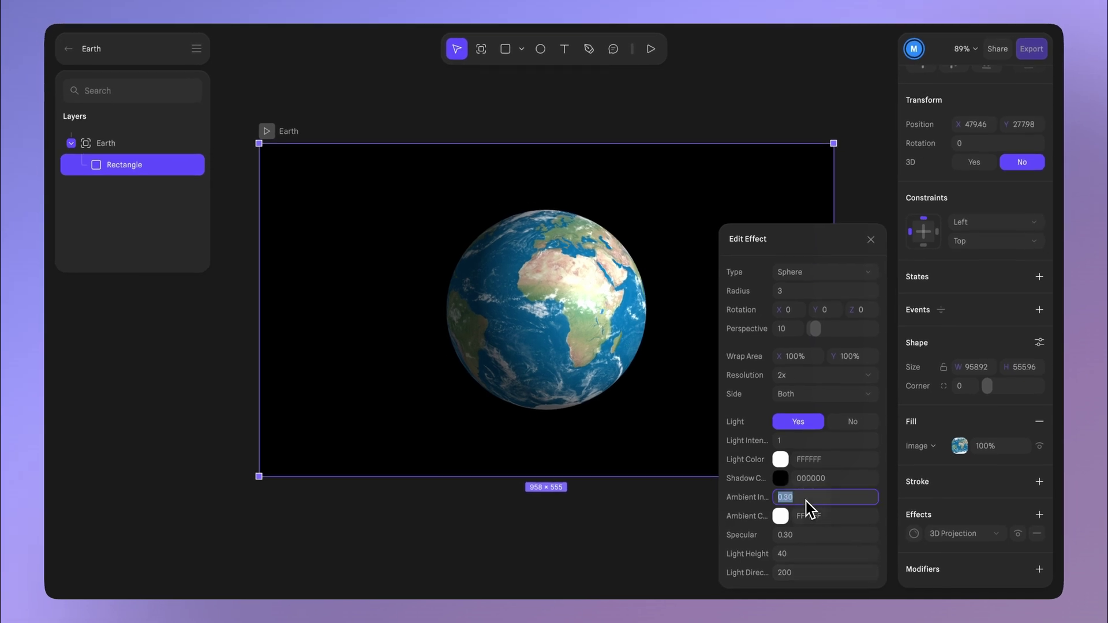
pyautogui.write('0')
pyautogui.click(819, 555)
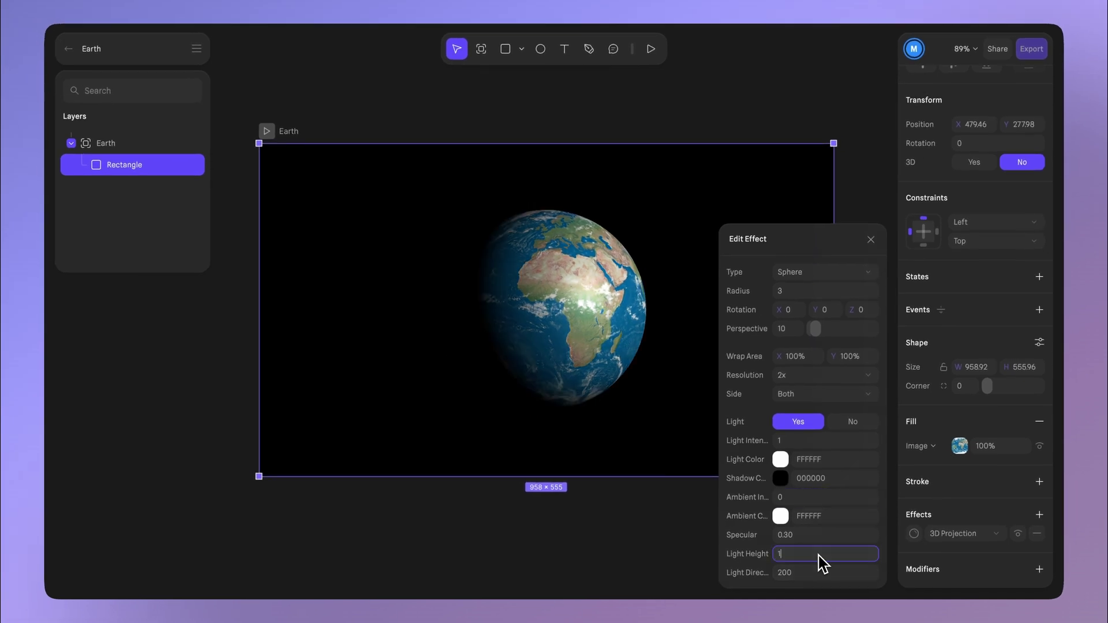
pyautogui.write('153')
pyautogui.click(793, 574)
pyautogui.write('15')
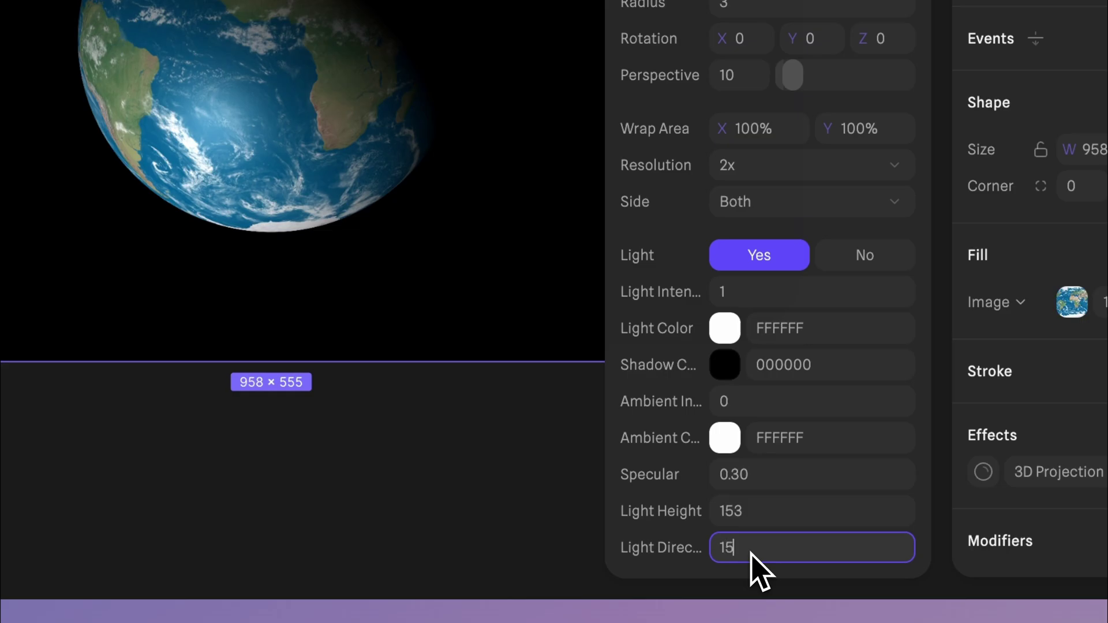
pyautogui.write('3')
pyautogui.moveTo(710, 548); pyautogui.dragTo(716, 549)
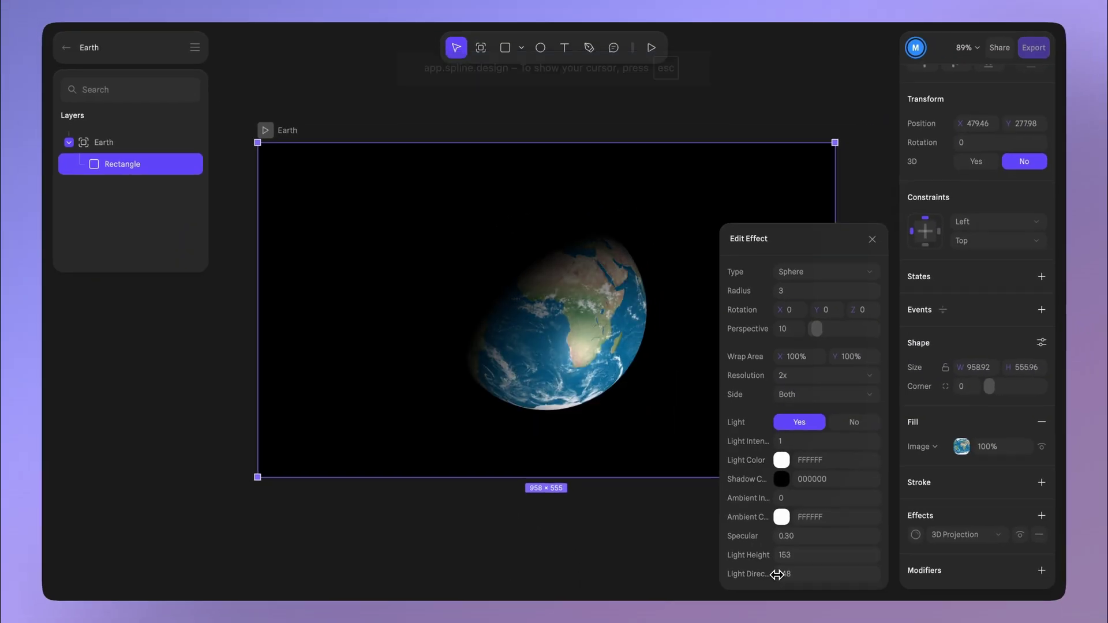
pyautogui.moveTo(777, 575); pyautogui.dragTo(774, 574)
pyautogui.press('Escape')
# Step: Add a second state and scrub the globe's 3D Projection rotation to a new angle
pyautogui.click(1037, 341)
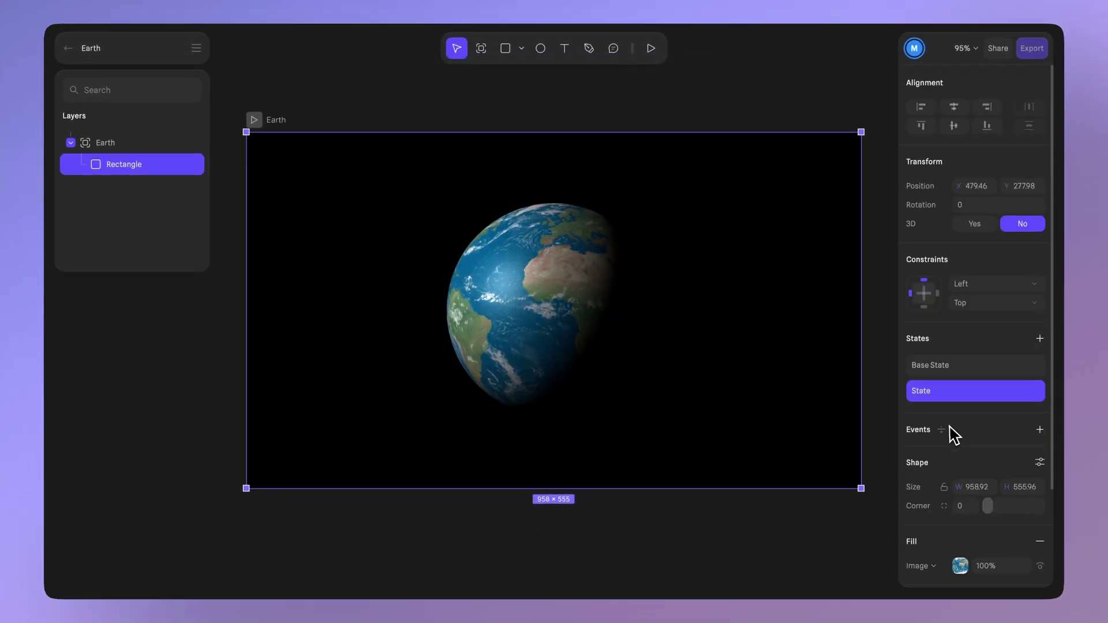
pyautogui.scroll(-3, 953, 436)
pyautogui.click(914, 534)
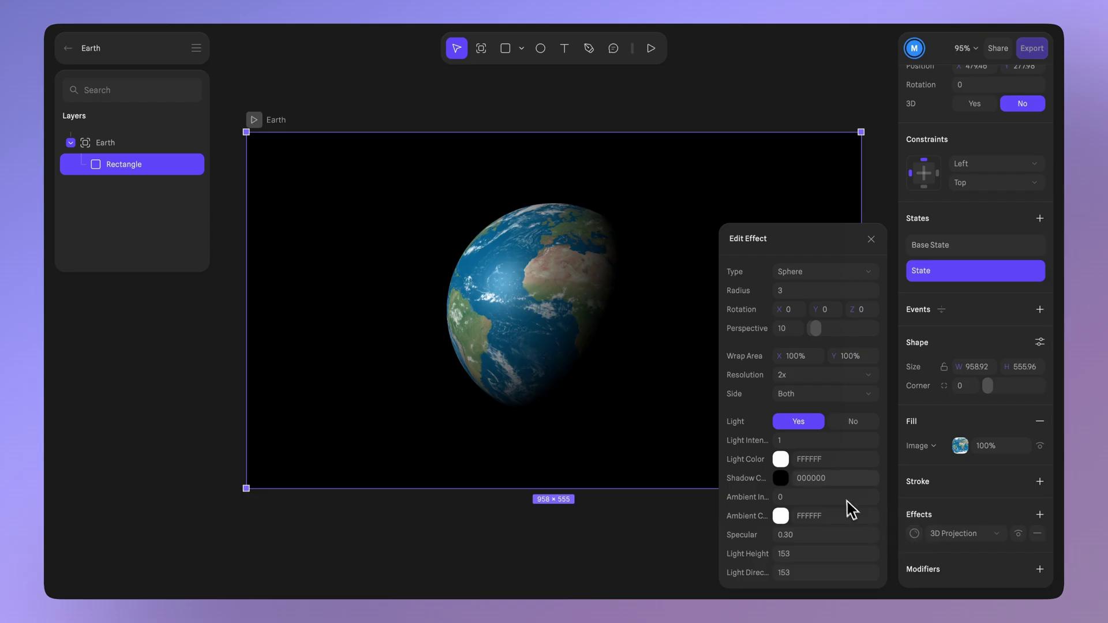
pyautogui.moveTo(820, 305); pyautogui.dragTo(813, 309)
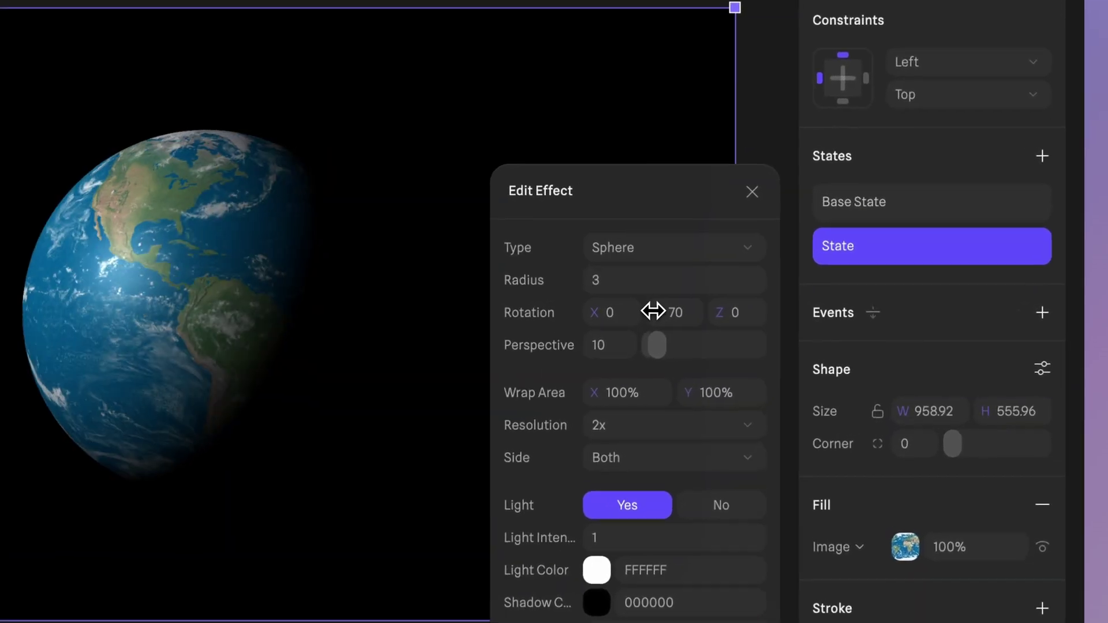
pyautogui.moveTo(652, 311); pyautogui.dragTo(652, 312)
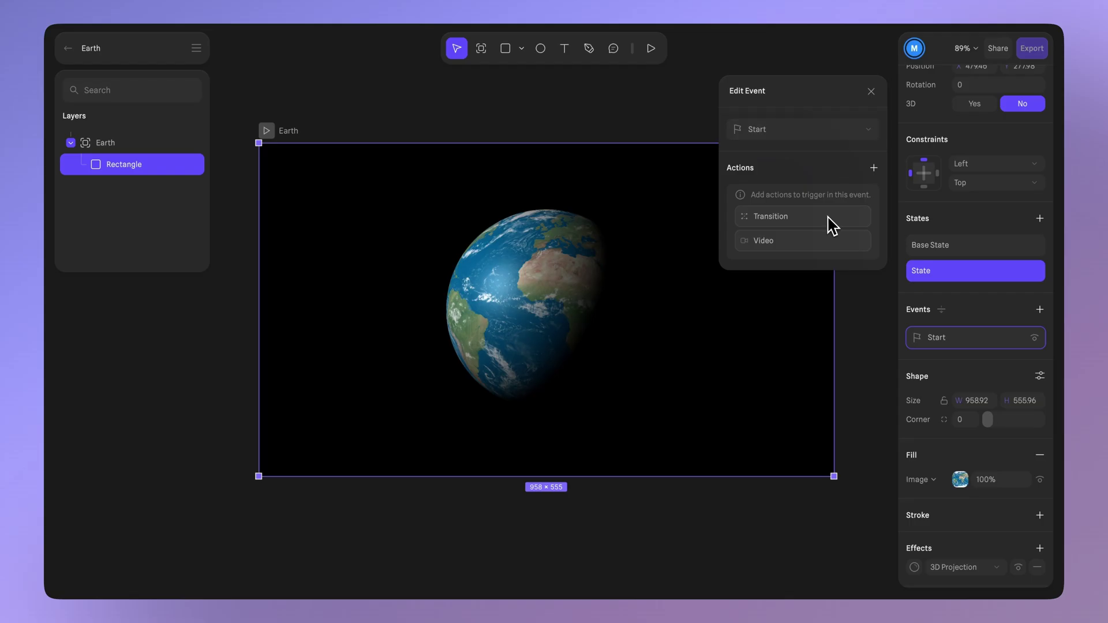
# Step: Add a Start transition from Base State, Linear easing, 20 s, looping infinitely, and preview it
pyautogui.click(827, 217)
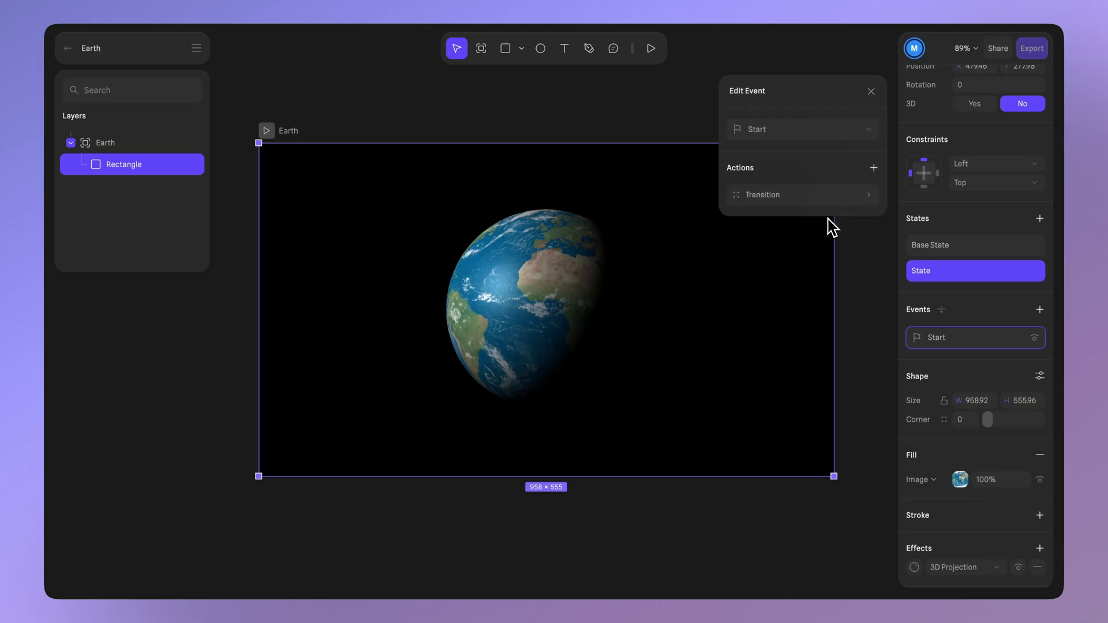
pyautogui.click(820, 202)
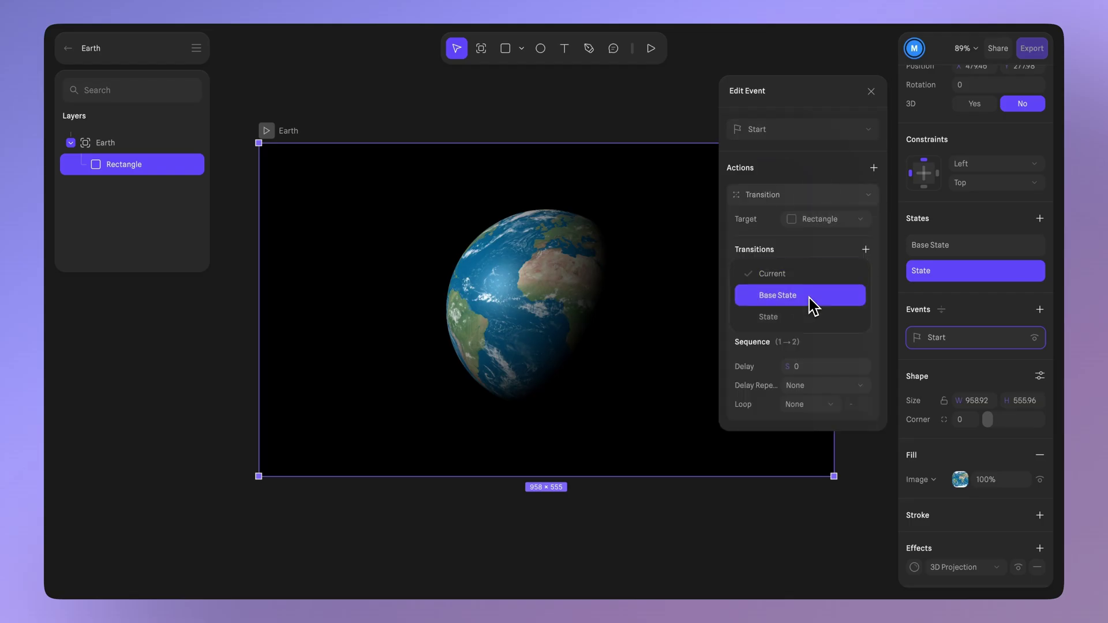
pyautogui.click(812, 298)
pyautogui.click(804, 292)
pyautogui.click(808, 337)
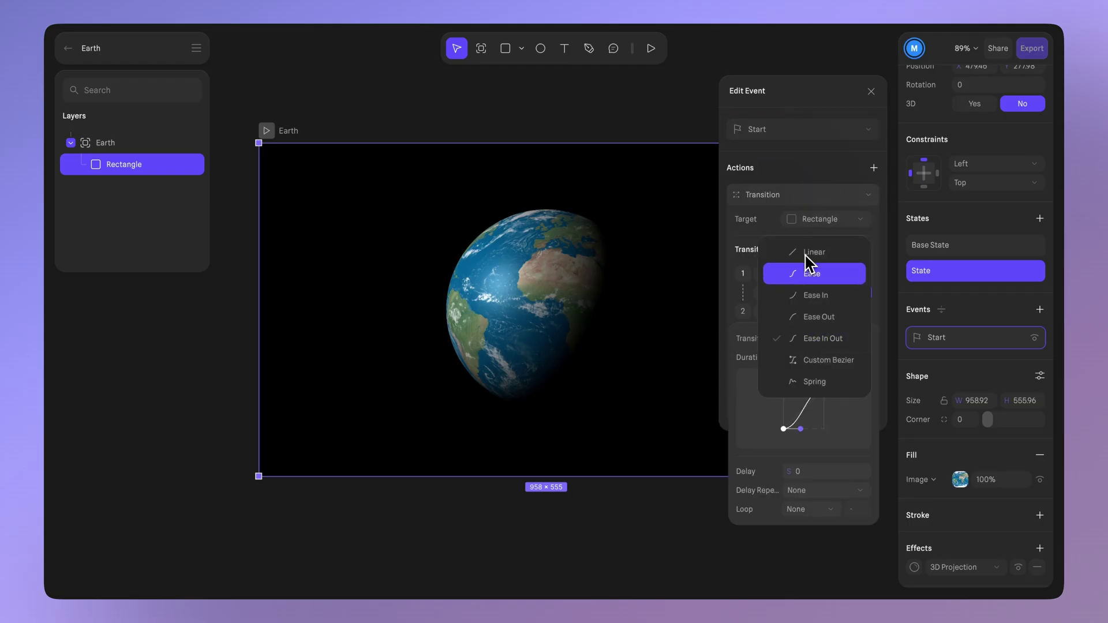
pyautogui.click(807, 267)
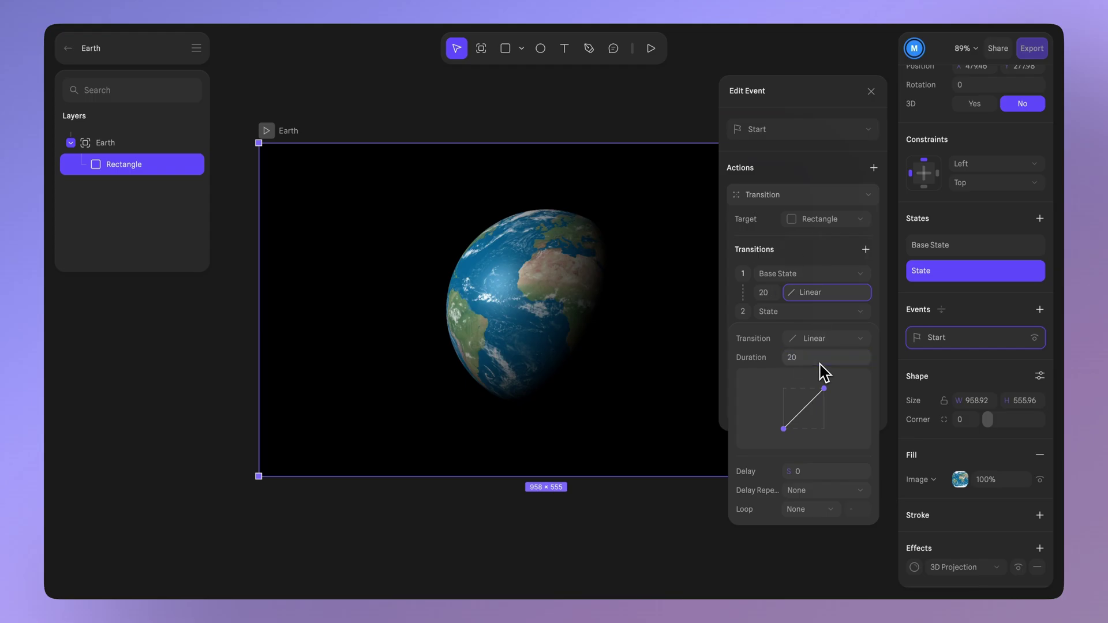
pyautogui.click(799, 553)
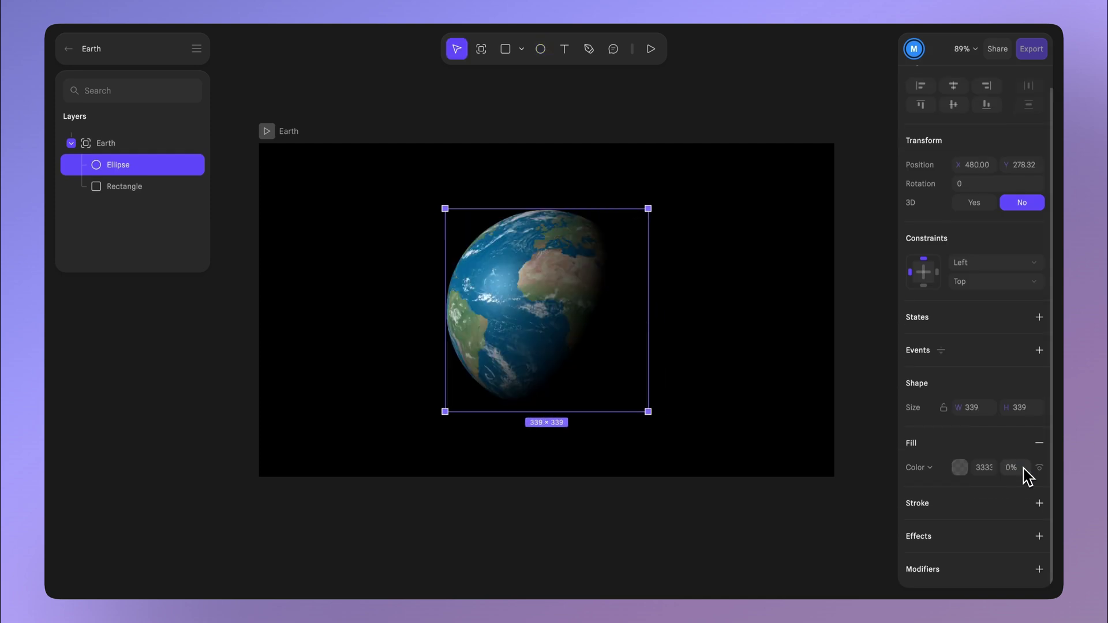
# Step: Give the transparent circle an Inner Shadow in A0D4FF at 60% opacity, then adjust its blur
pyautogui.click(1039, 536)
pyautogui.click(963, 557)
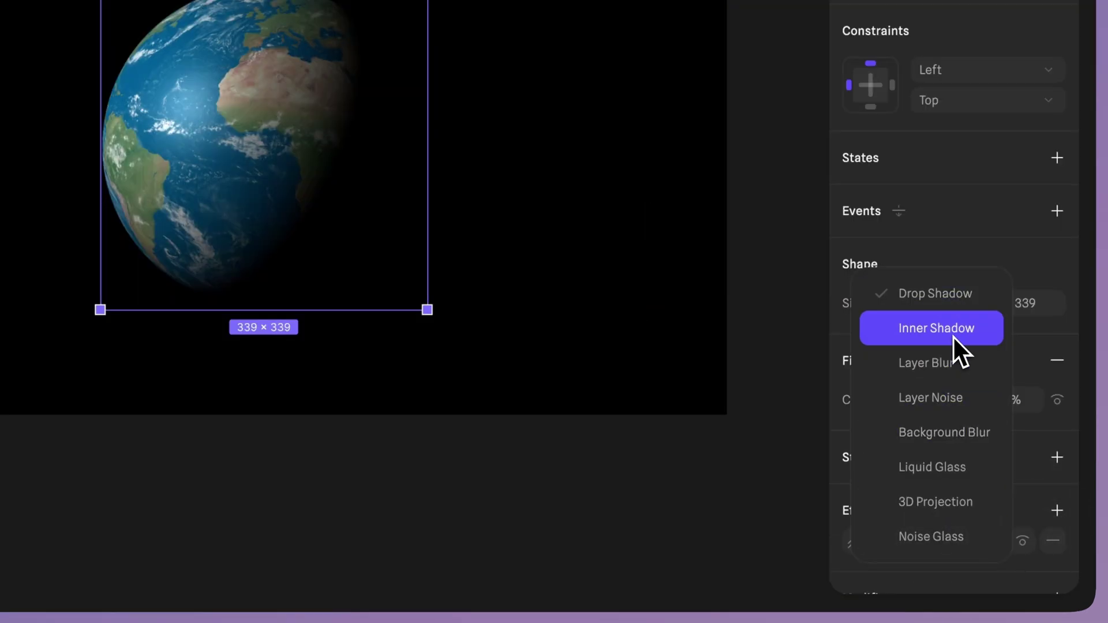
pyautogui.click(953, 336)
pyautogui.click(851, 540)
pyautogui.click(708, 606)
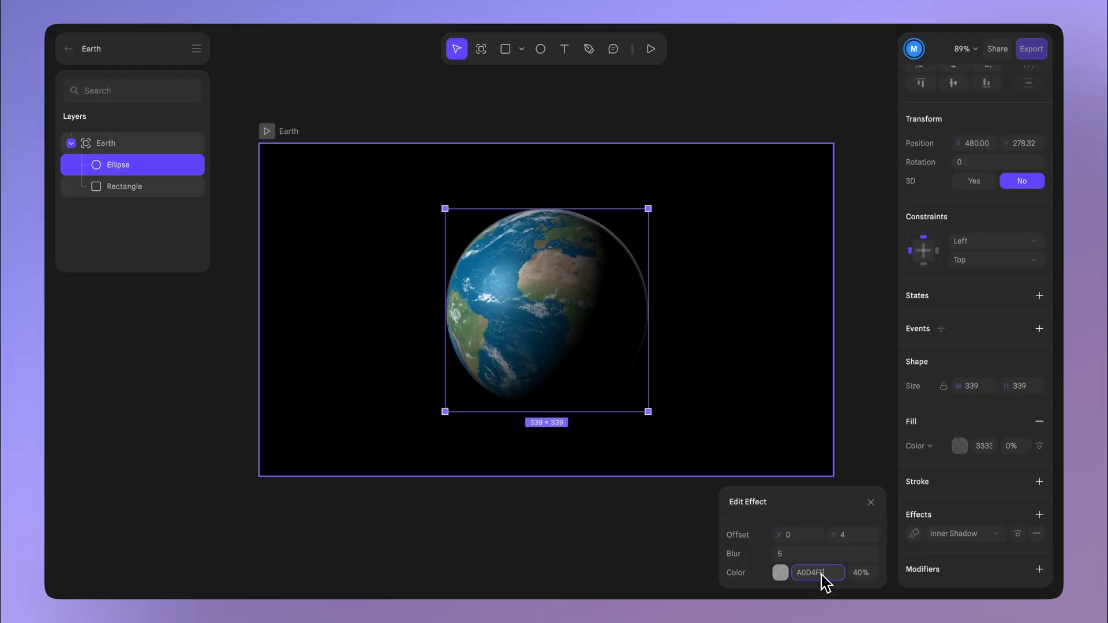
pyautogui.write('A0D4FF')
pyautogui.click(866, 574)
pyautogui.write('60')
pyautogui.click(803, 555)
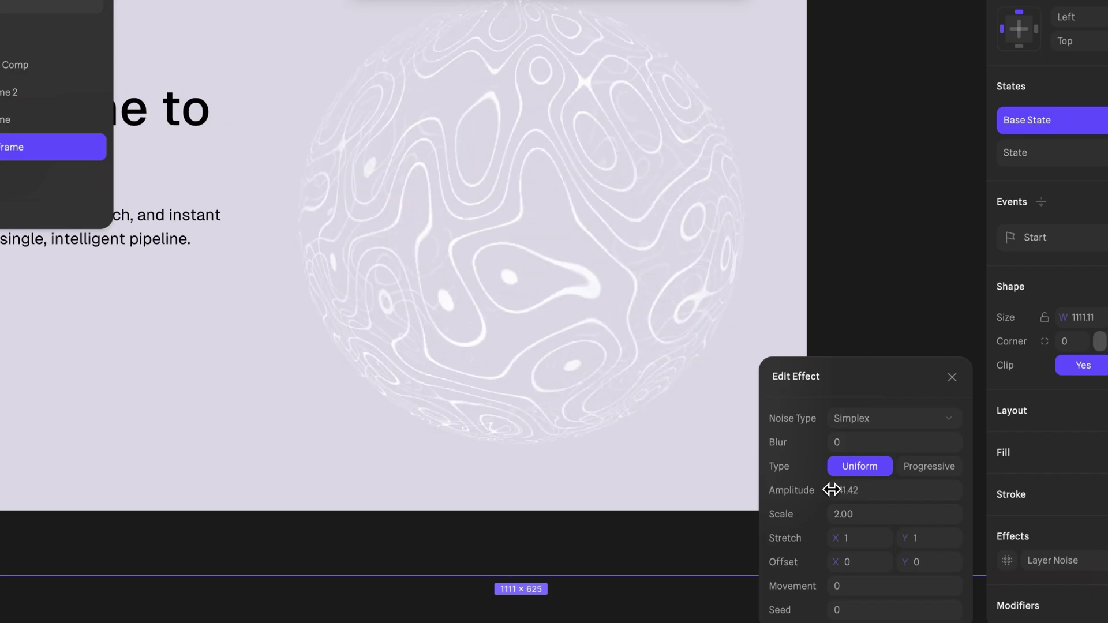
# Step: Tweak the noise scale, then add a Layer Noise effect to the Blend gradient
pyautogui.moveTo(831, 514); pyautogui.dragTo(831, 514)
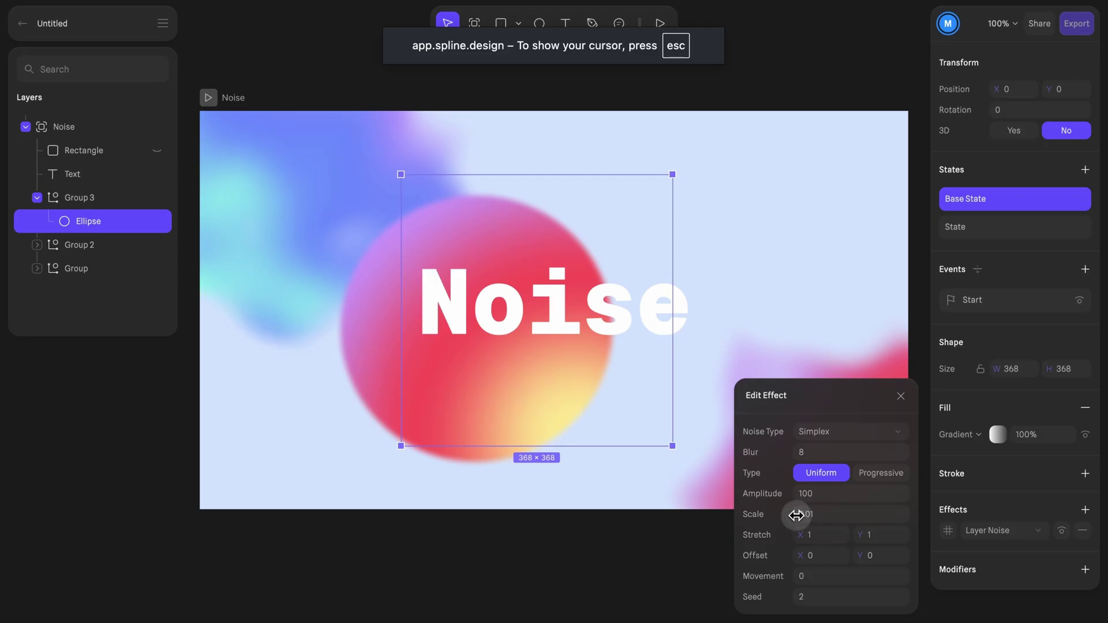
pyautogui.moveTo(797, 514); pyautogui.dragTo(797, 514)
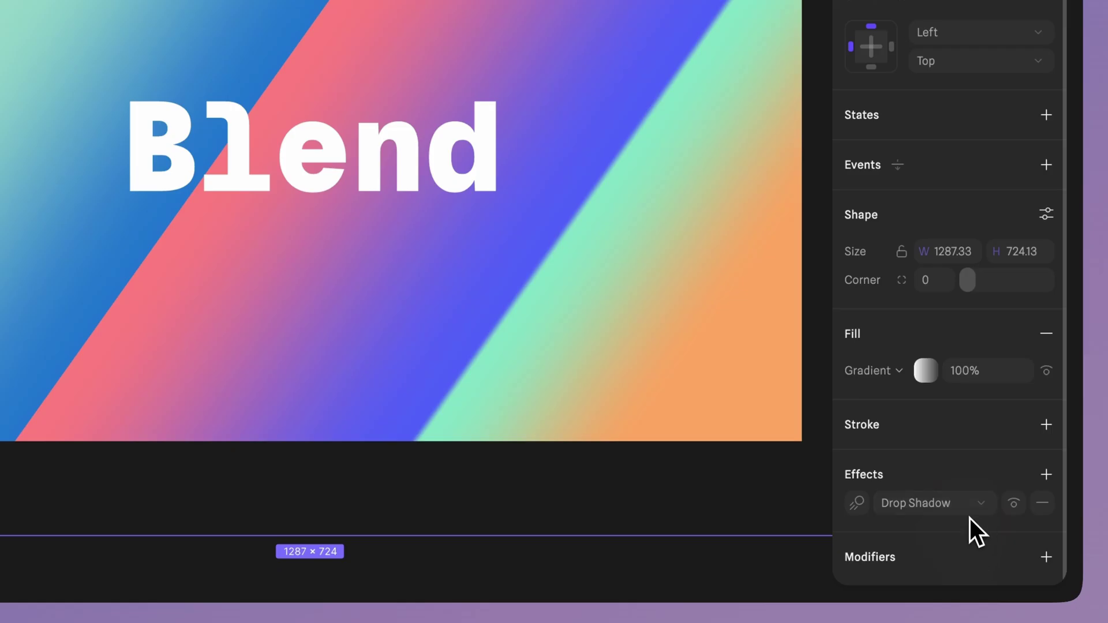
pyautogui.click(970, 515)
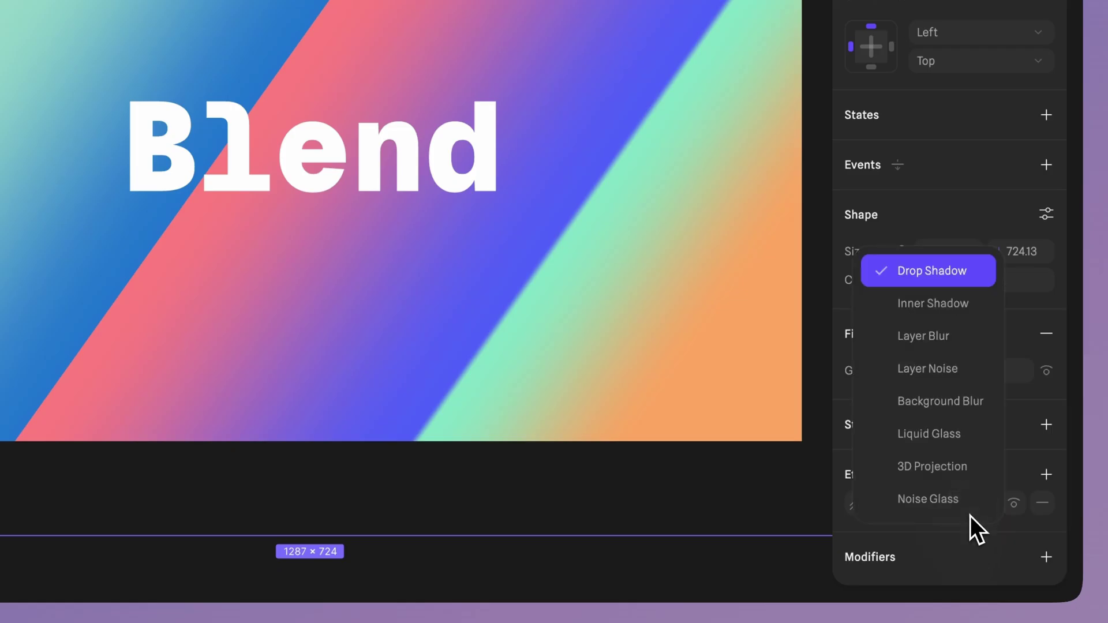
pyautogui.click(959, 368)
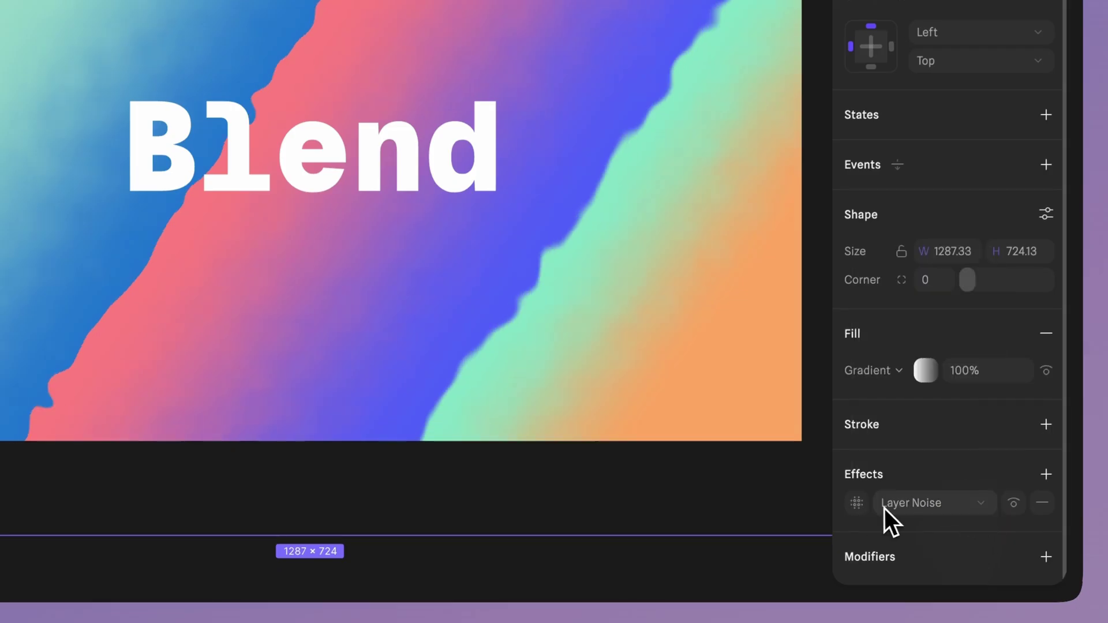
pyautogui.click(858, 503)
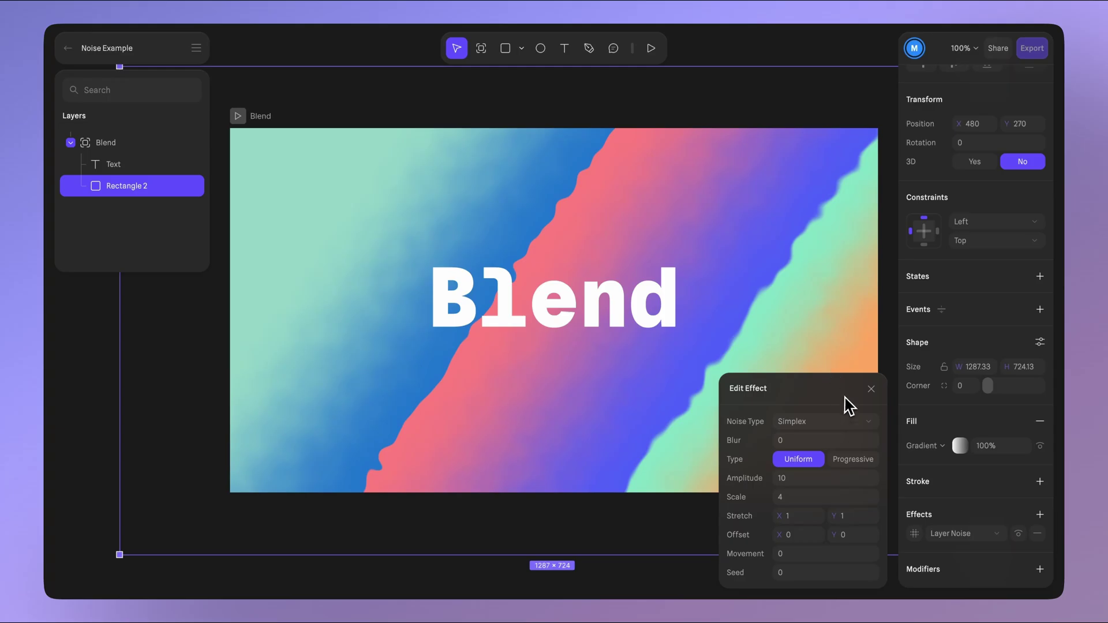
# Step: Keep the Layer Noise uniform and set amplitude 100 and scale 1.25
pyautogui.click(833, 424)
pyautogui.click(853, 459)
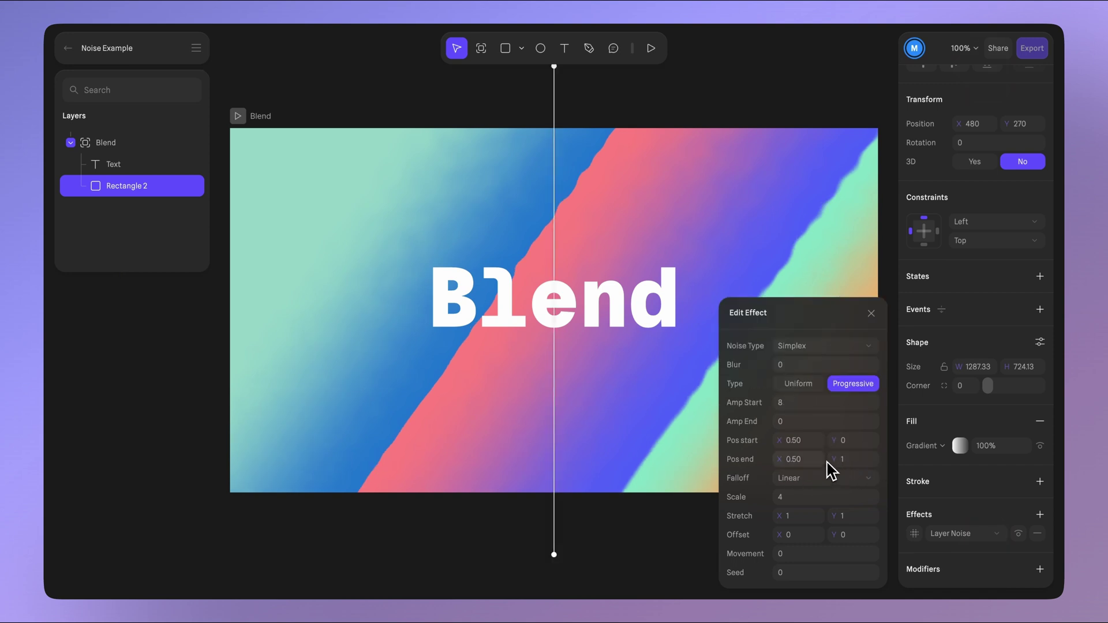
pyautogui.click(818, 382)
pyautogui.moveTo(775, 481); pyautogui.dragTo(797, 482)
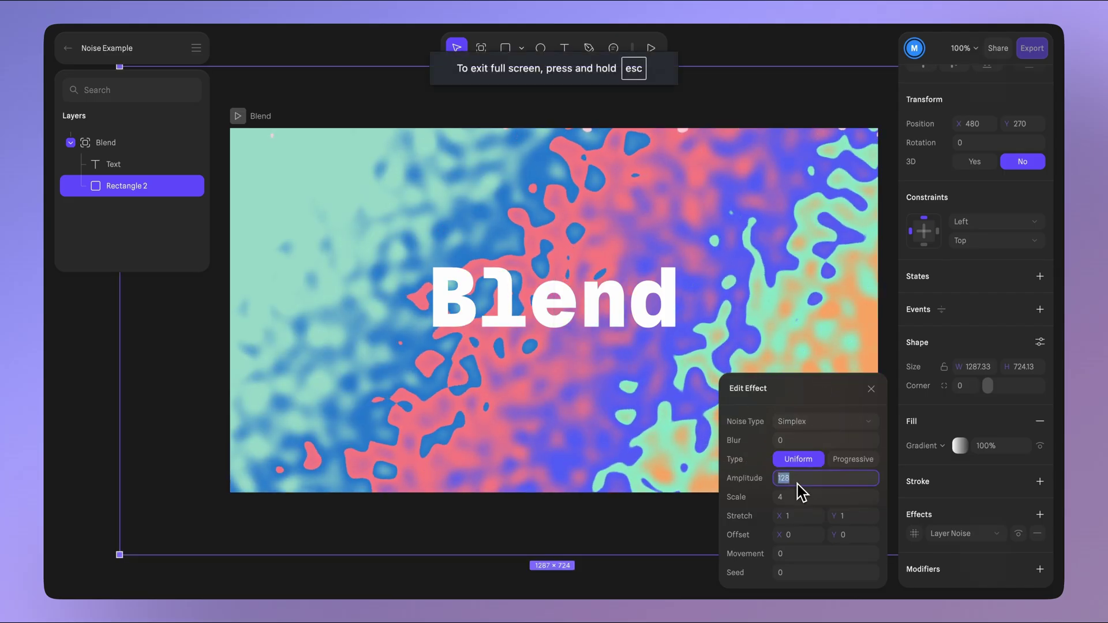
pyautogui.write('100')
pyautogui.press('Return')
pyautogui.click(731, 494)
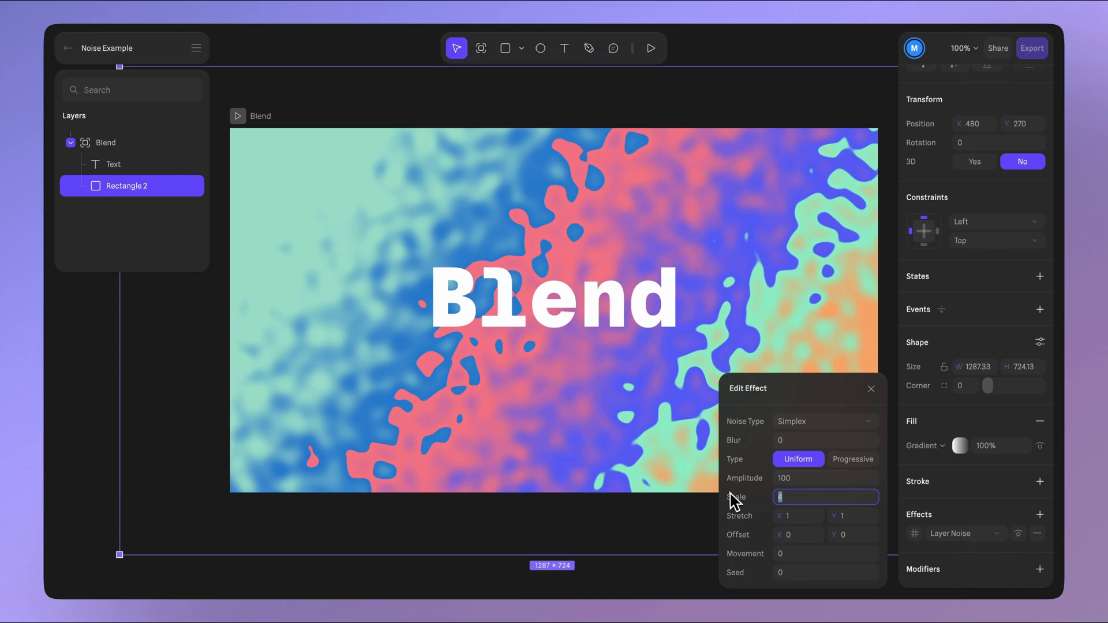
pyautogui.moveTo(777, 498); pyautogui.dragTo(781, 517)
pyautogui.write('1.25')
pyautogui.press('Return')
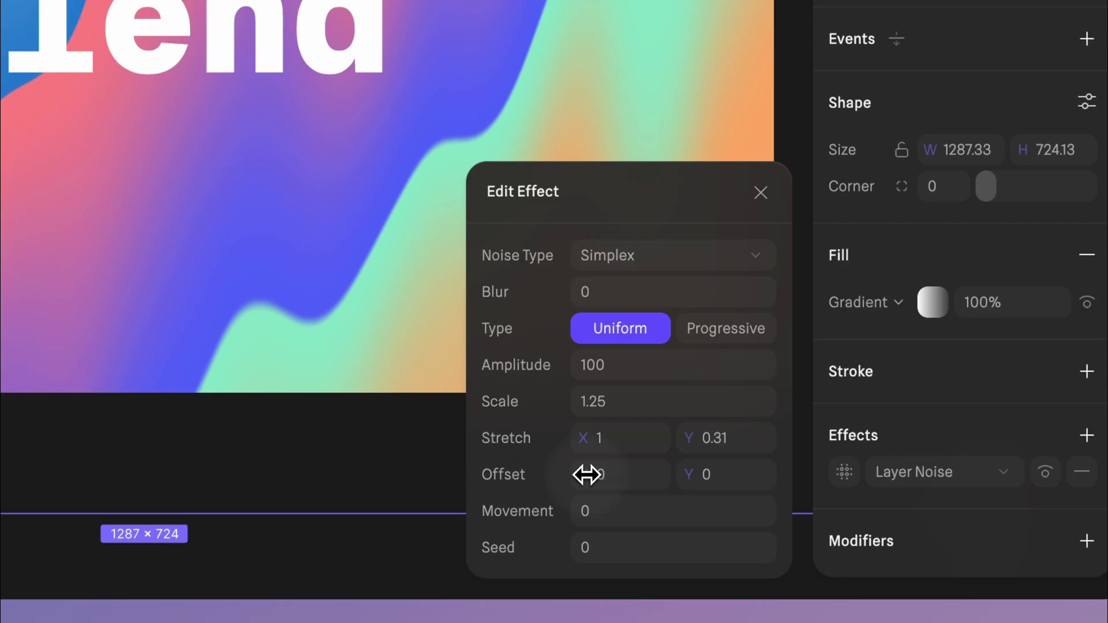
# Step: Scrub the noise Offset and Movement so the gradient waves drift continuously
pyautogui.moveTo(780, 534); pyautogui.dragTo(781, 534)
pyautogui.moveTo(709, 512); pyautogui.dragTo(709, 513)
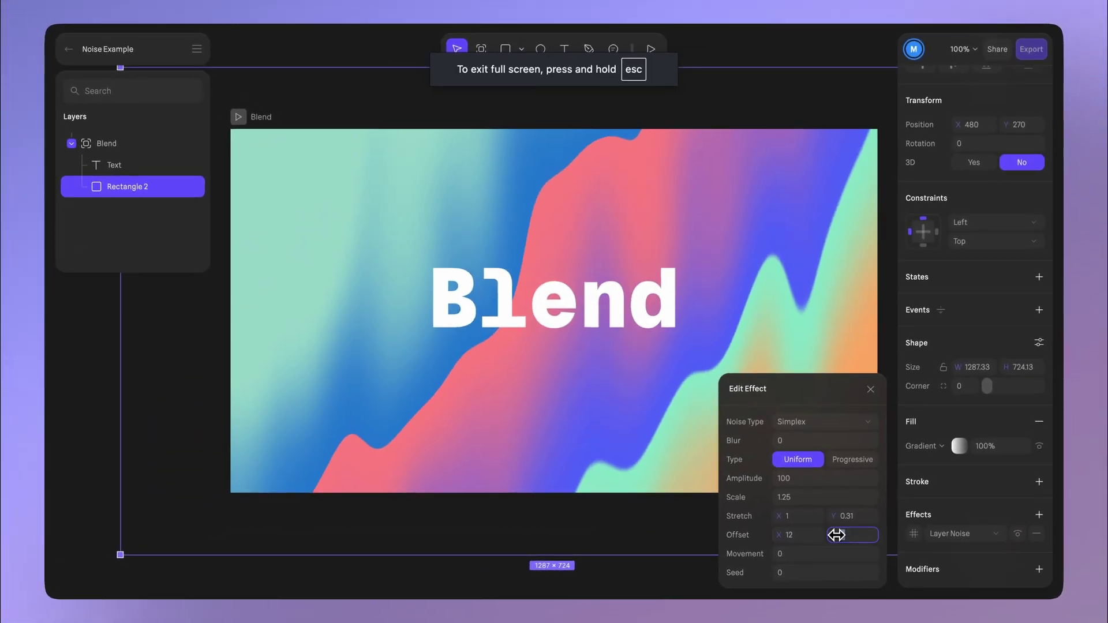
pyautogui.moveTo(837, 535); pyautogui.dragTo(836, 535)
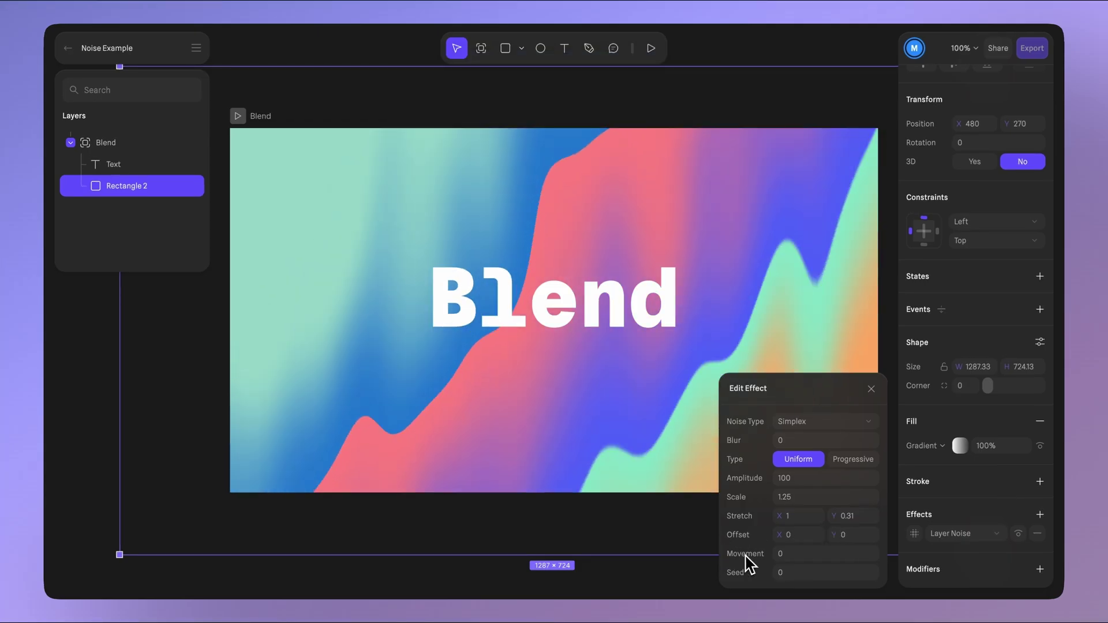
pyautogui.moveTo(777, 554); pyautogui.dragTo(787, 576)
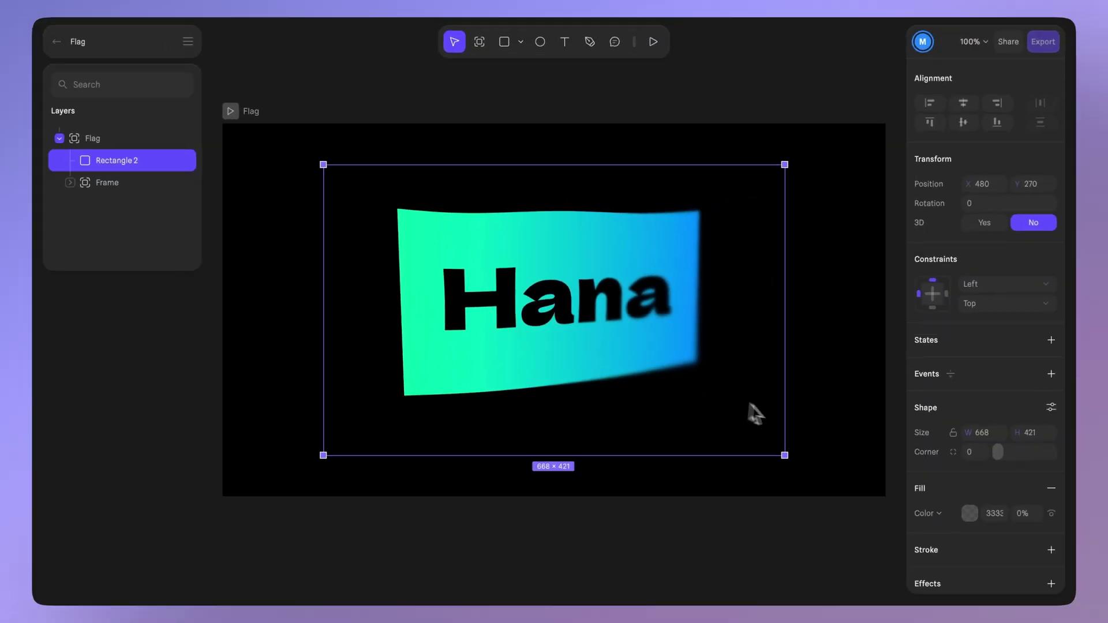
# Step: Raise the flag's Layer Noise Amp Start and move the noise start point to the flag's right edge
pyautogui.scroll(-5, 917, 542)
pyautogui.click(918, 539)
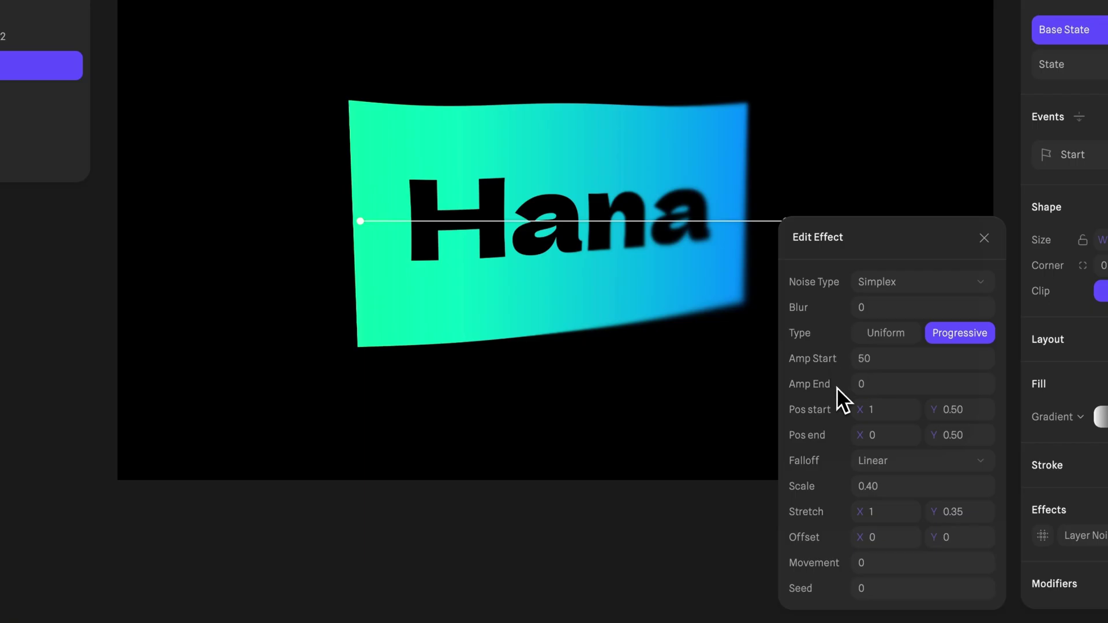
pyautogui.moveTo(853, 358); pyautogui.dragTo(856, 359)
pyautogui.moveTo(855, 408); pyautogui.dragTo(854, 408)
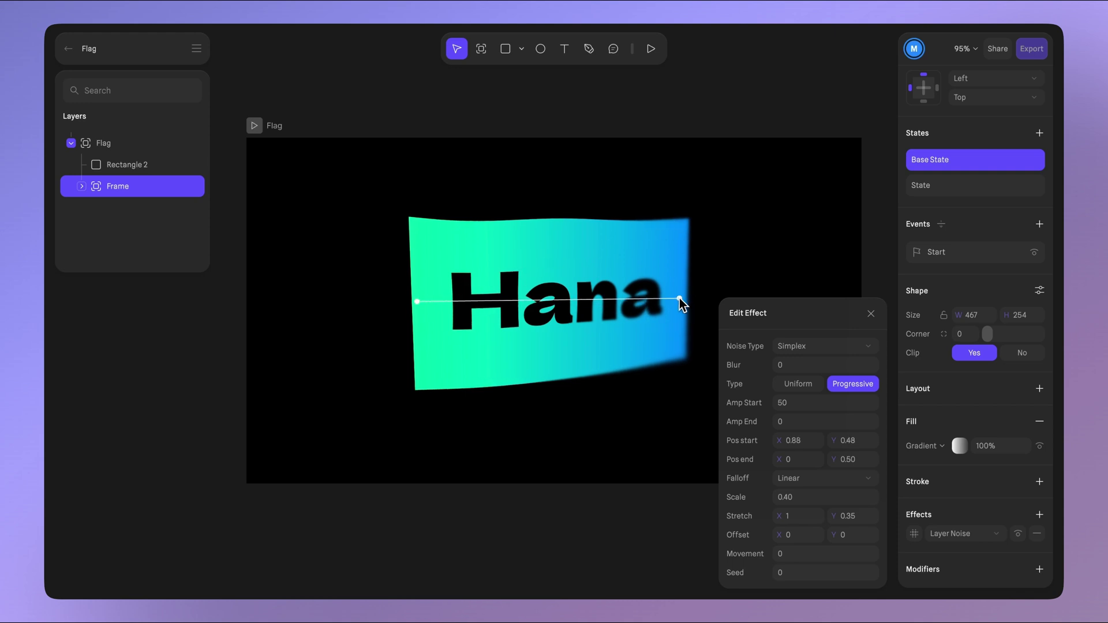
pyautogui.moveTo(679, 299); pyautogui.dragTo(586, 203)
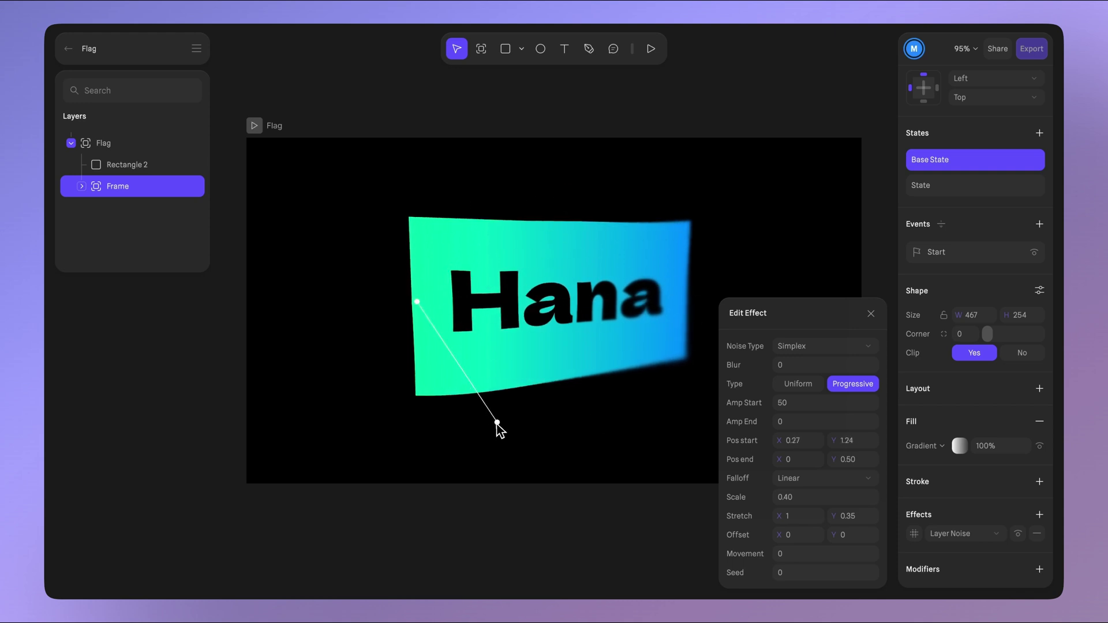
pyautogui.moveTo(498, 430); pyautogui.dragTo(688, 301)
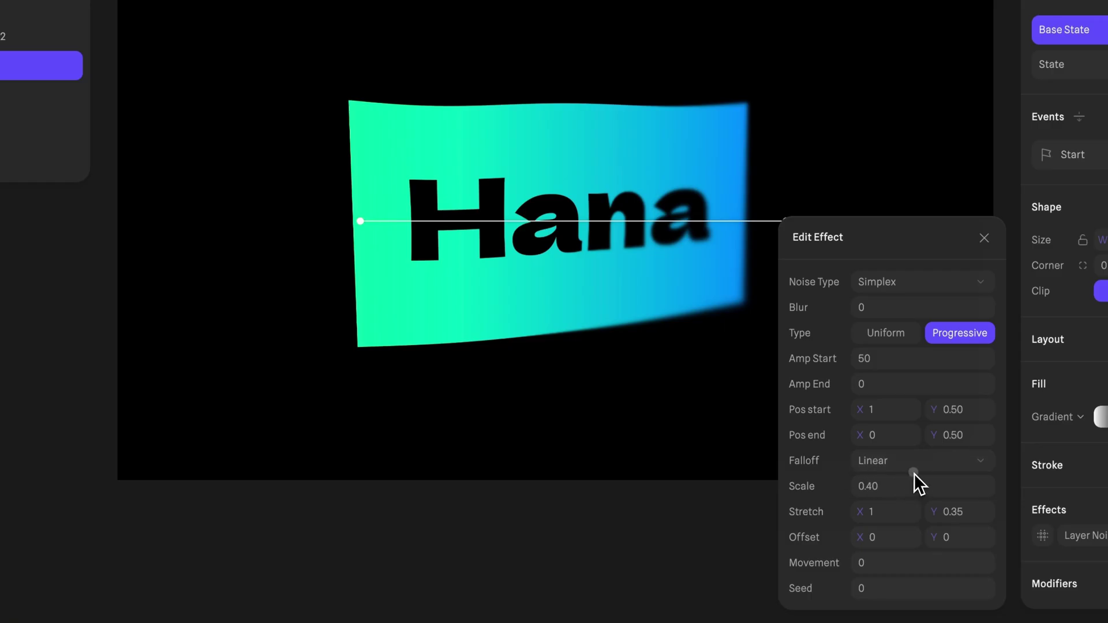
# Step: Try Radial falloff for the flag noise, then set it back to Linear
pyautogui.click(914, 472)
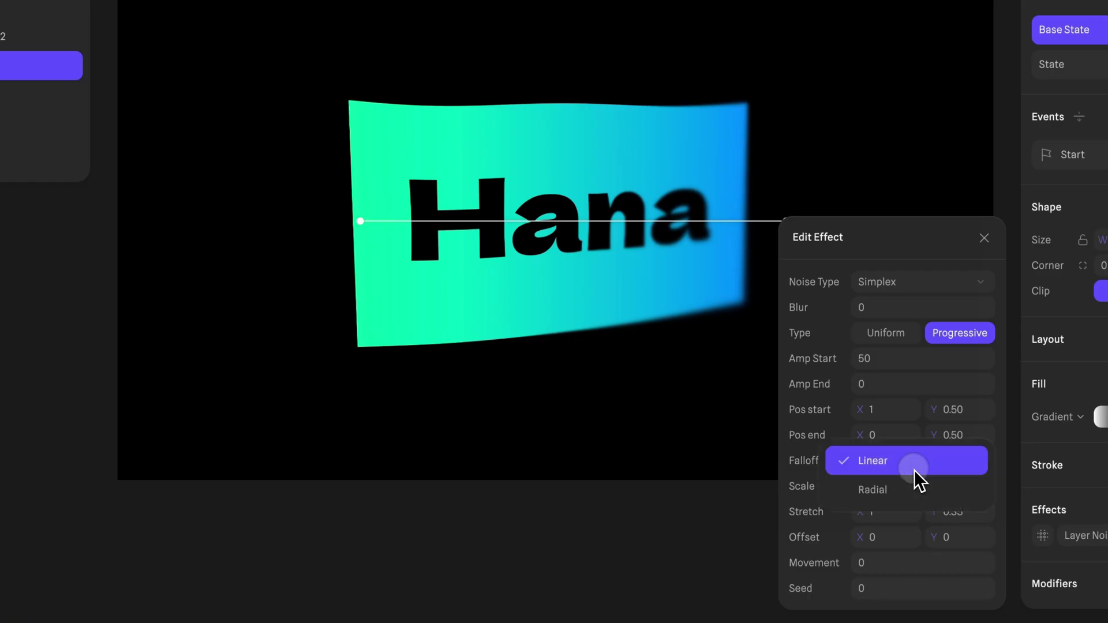
pyautogui.click(910, 490)
pyautogui.click(906, 464)
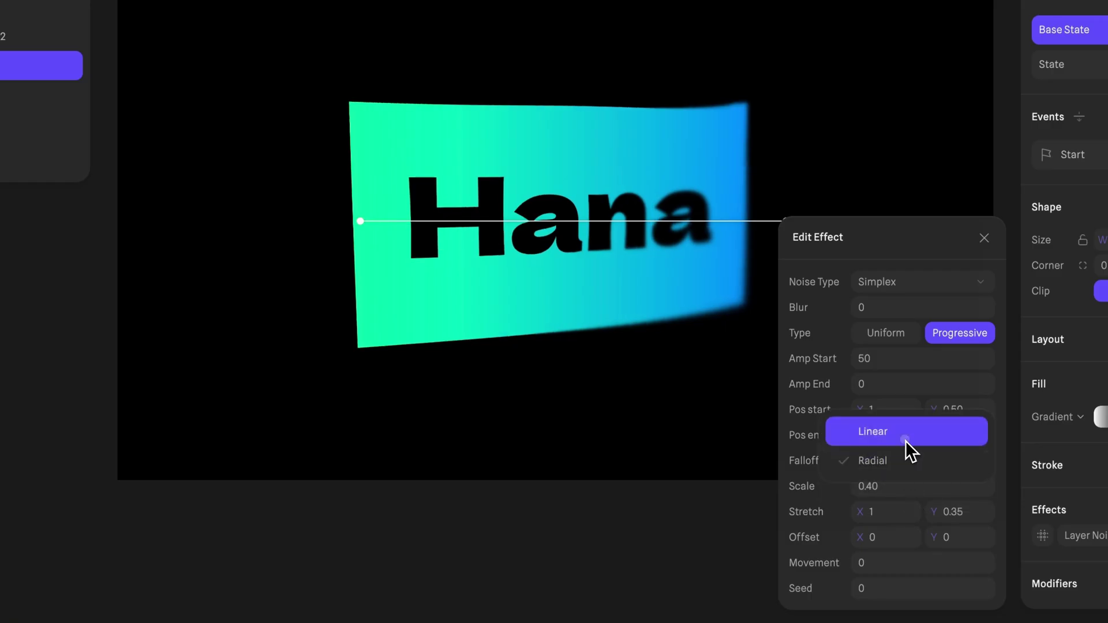
pyautogui.click(906, 441)
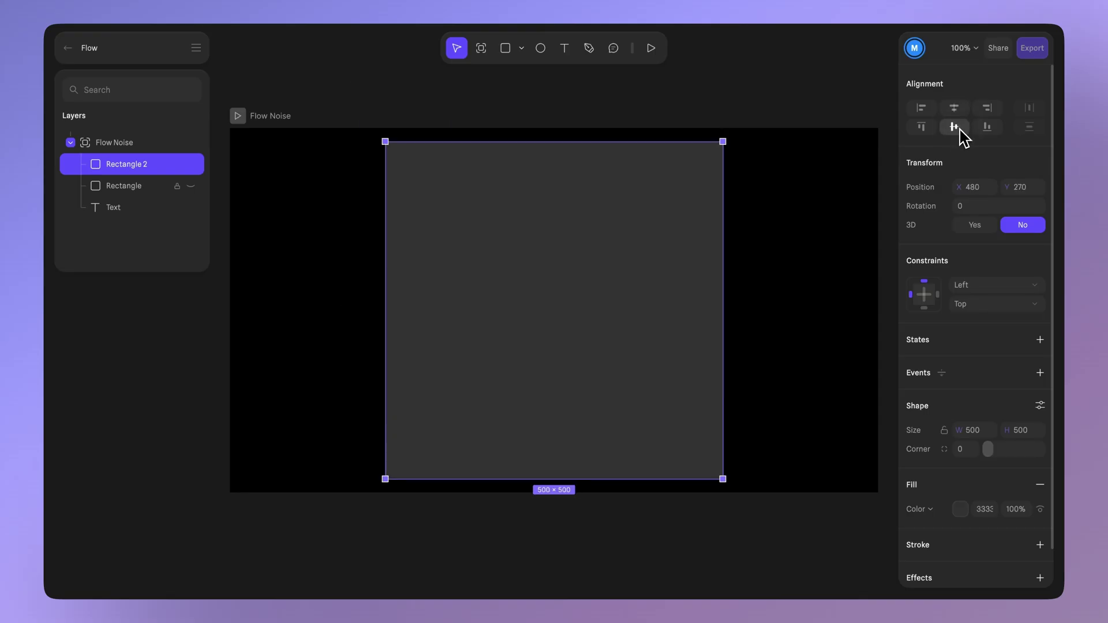
# Step: Make the rectangle's fill fully transparent and add a Noise Glass effect to it
pyautogui.scroll(-1, 1017, 481)
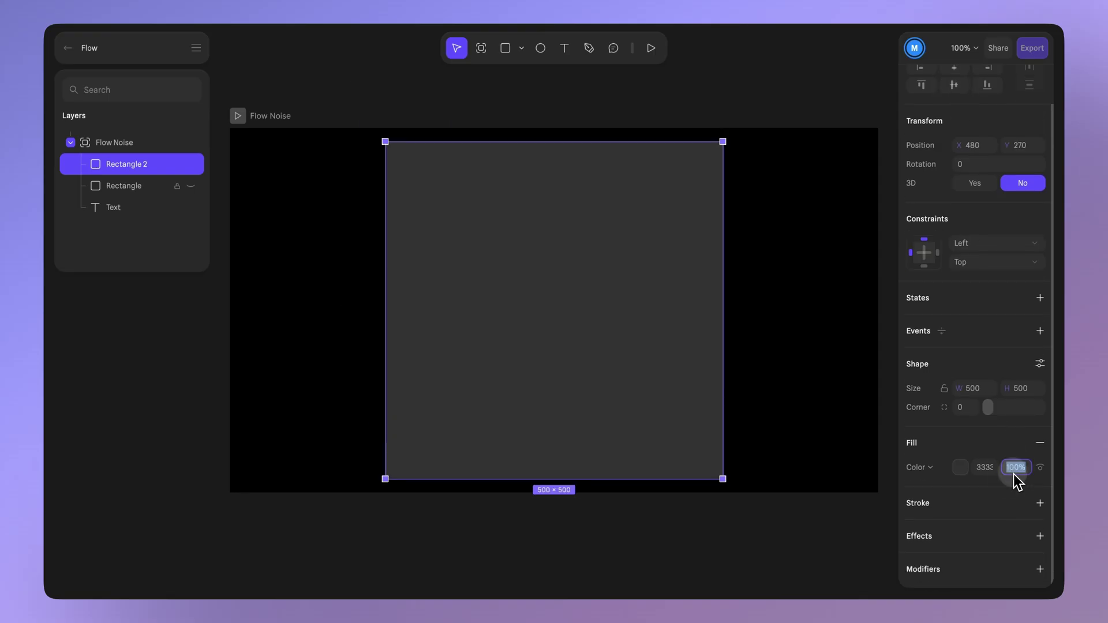
pyautogui.press('Return')
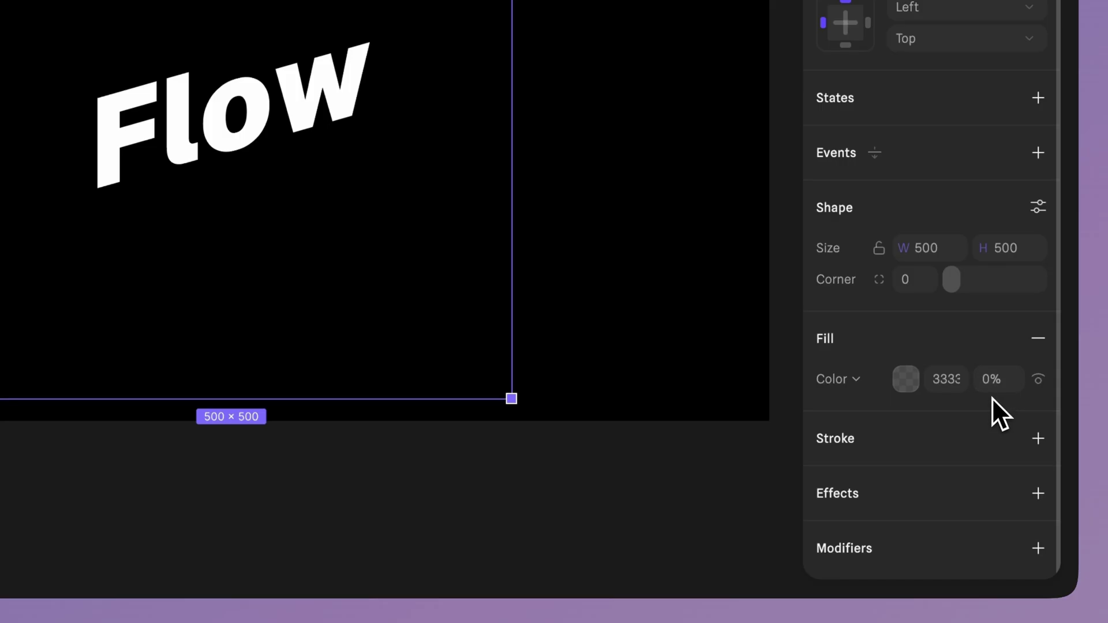
pyautogui.click(1032, 497)
pyautogui.click(895, 529)
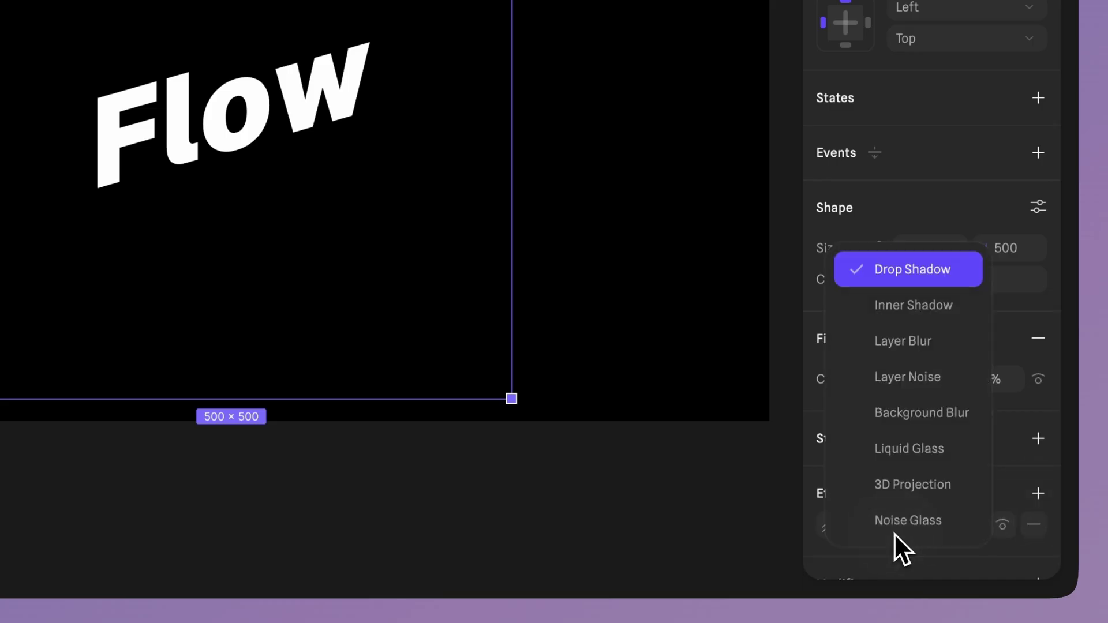
pyautogui.click(892, 529)
pyautogui.click(840, 524)
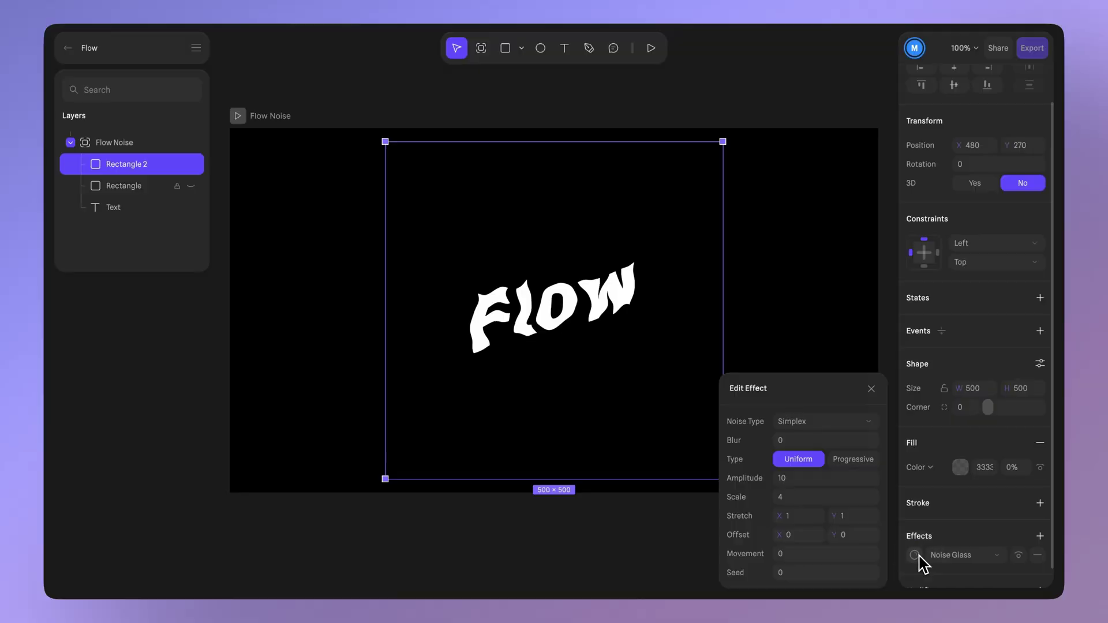
# Step: Try the Fbm, Voronoi and Sine noise types, then settle on Simplex
pyautogui.click(820, 421)
pyautogui.click(820, 442)
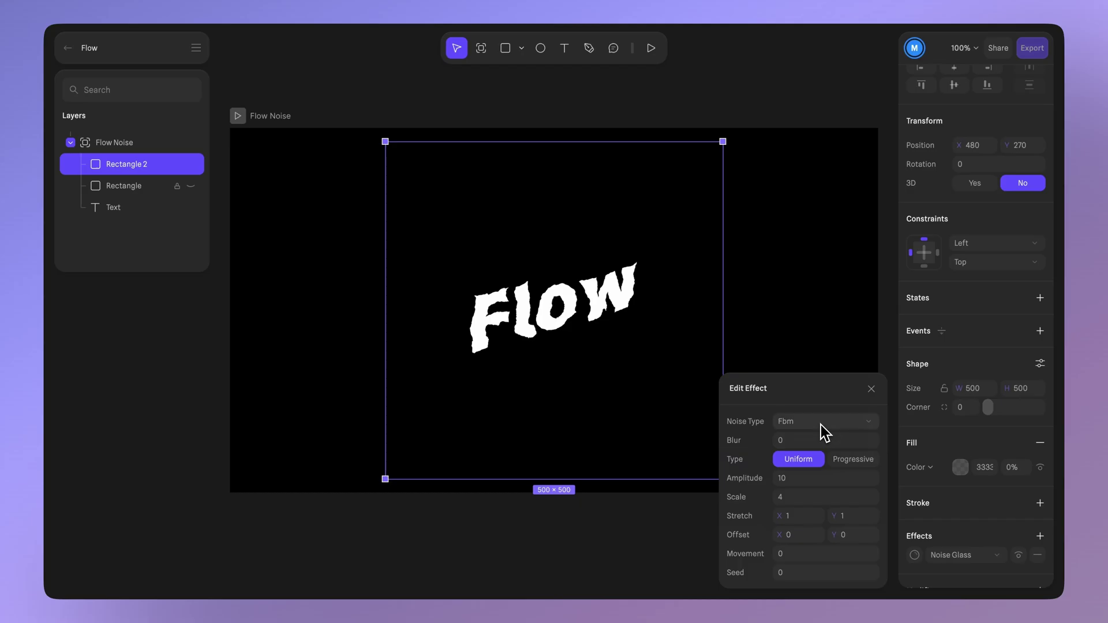
pyautogui.click(821, 425)
pyautogui.click(819, 442)
pyautogui.click(819, 425)
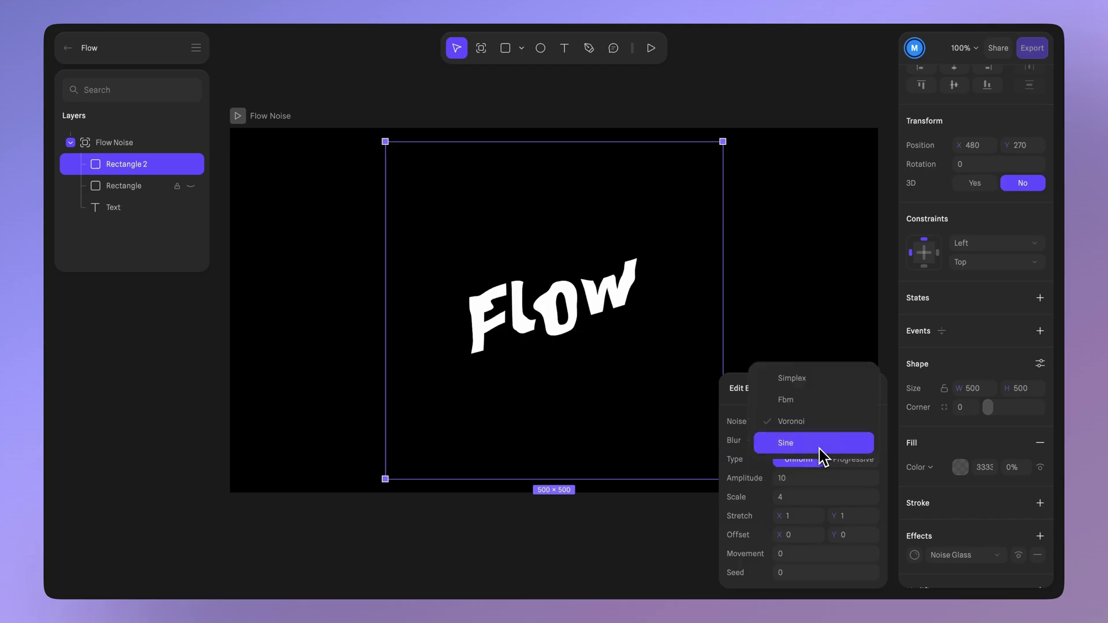
pyautogui.click(819, 444)
pyautogui.click(818, 428)
pyautogui.click(817, 367)
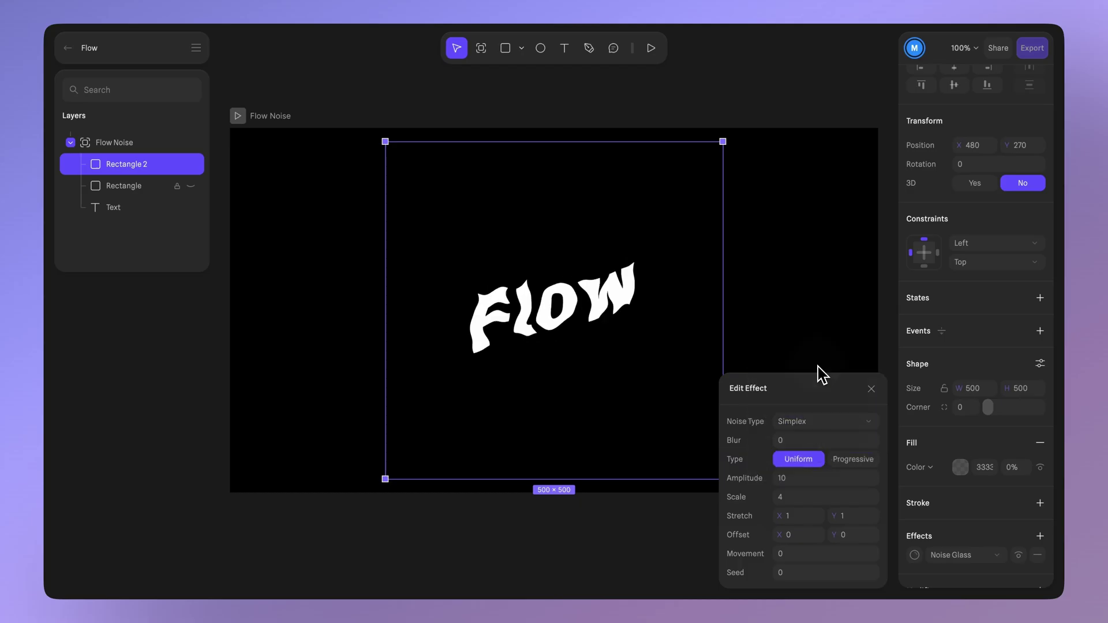
# Step: Keep the noise strength uniform and fine-tune amplitude and scale for a gentle text warp
pyautogui.moveTo(774, 440); pyautogui.dragTo(774, 441)
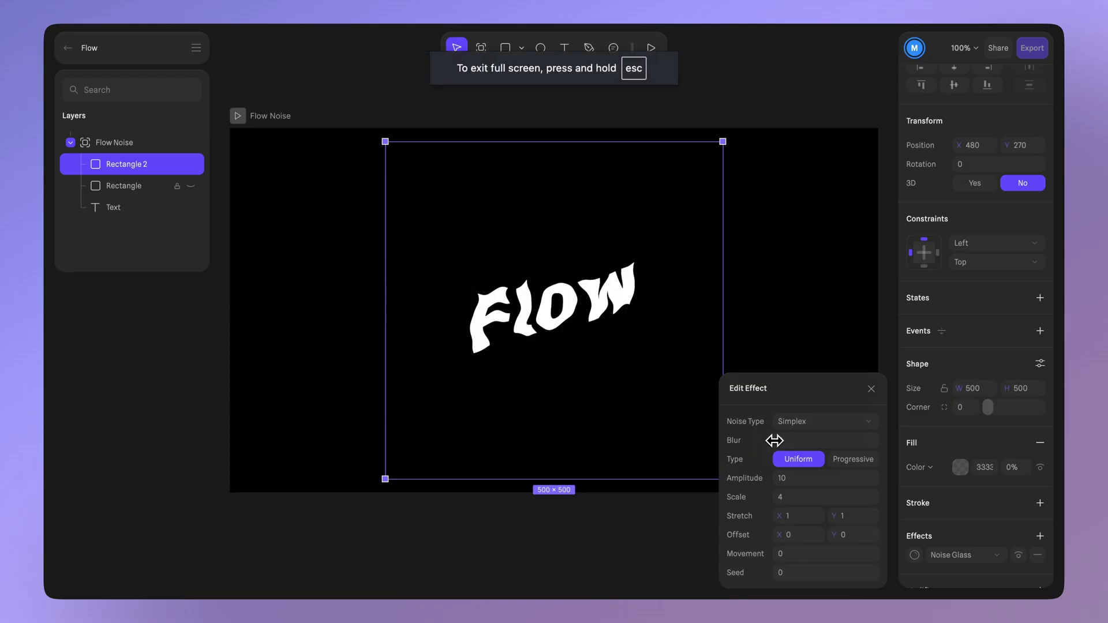
pyautogui.click(852, 460)
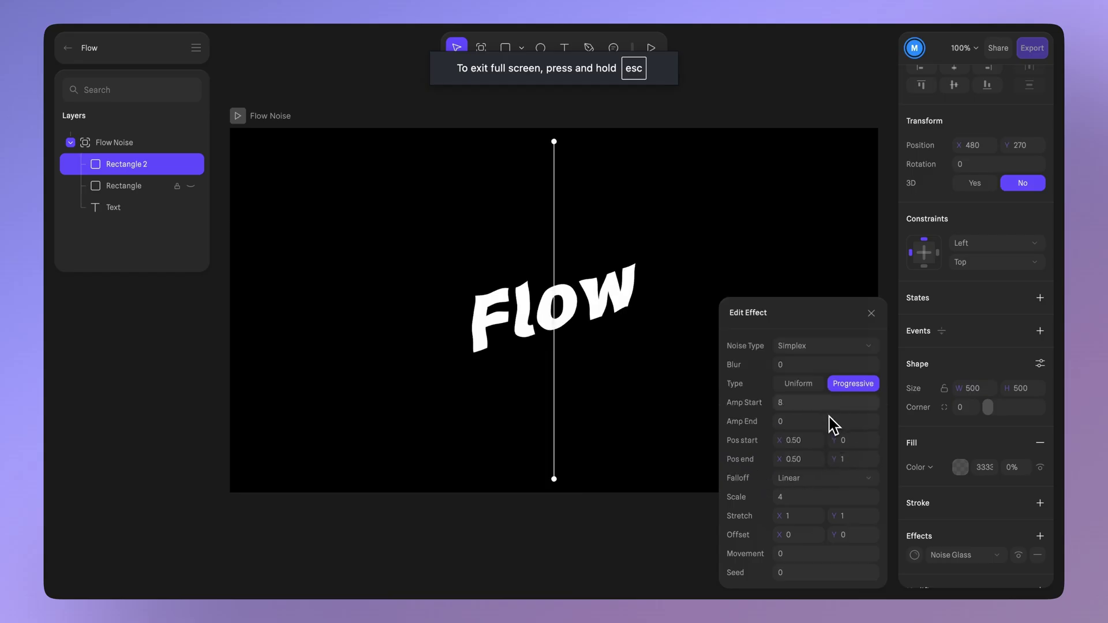
pyautogui.click(816, 385)
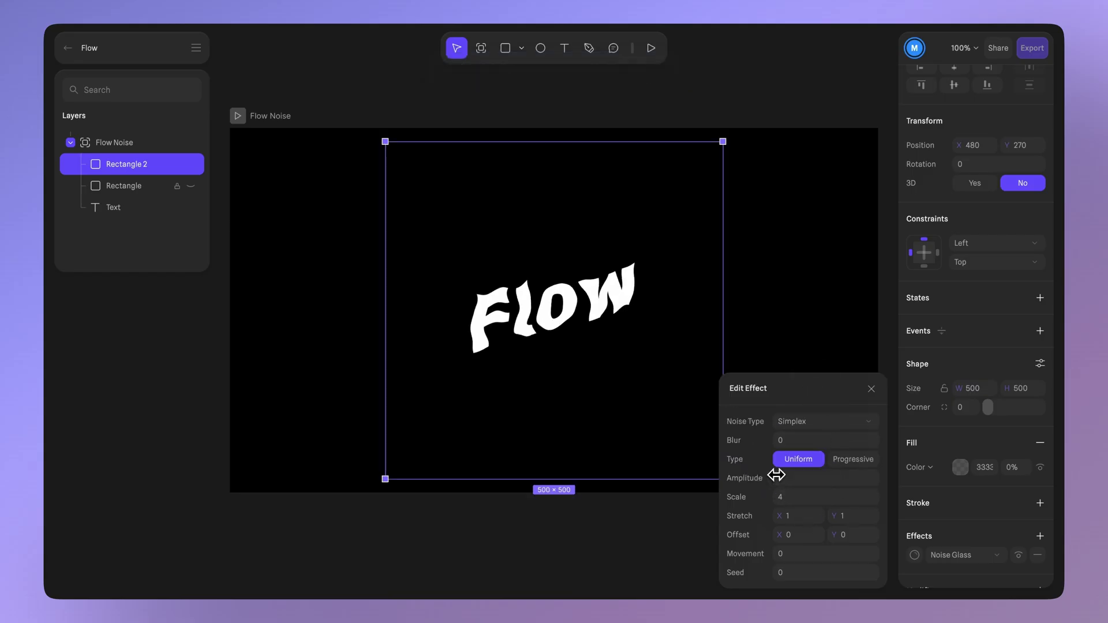
pyautogui.moveTo(776, 474); pyautogui.dragTo(776, 474)
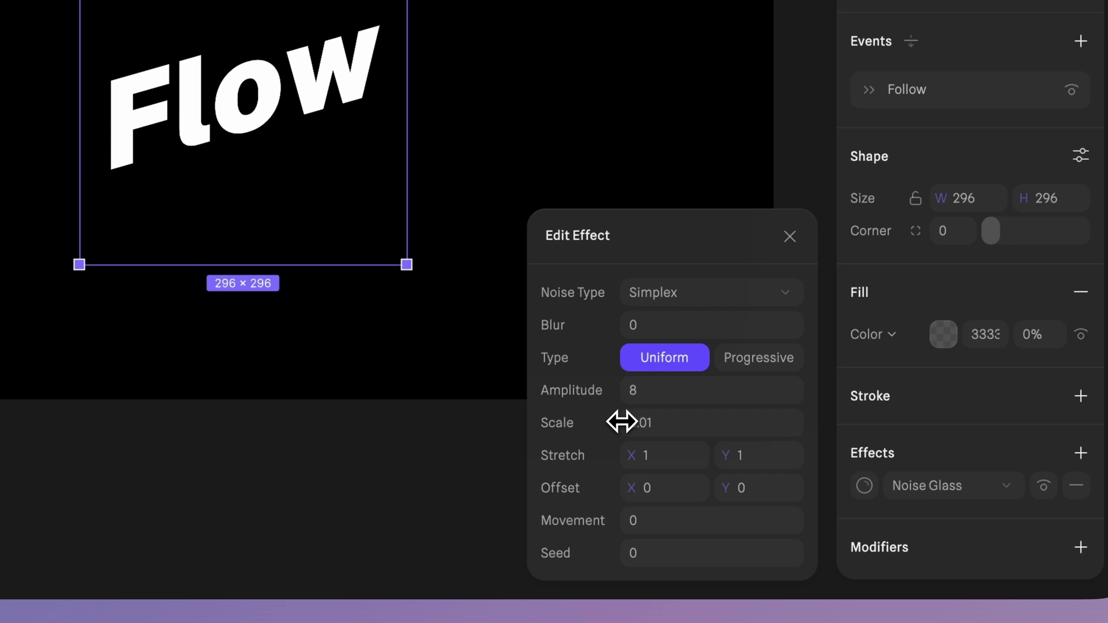
pyautogui.moveTo(774, 496); pyautogui.dragTo(774, 496)
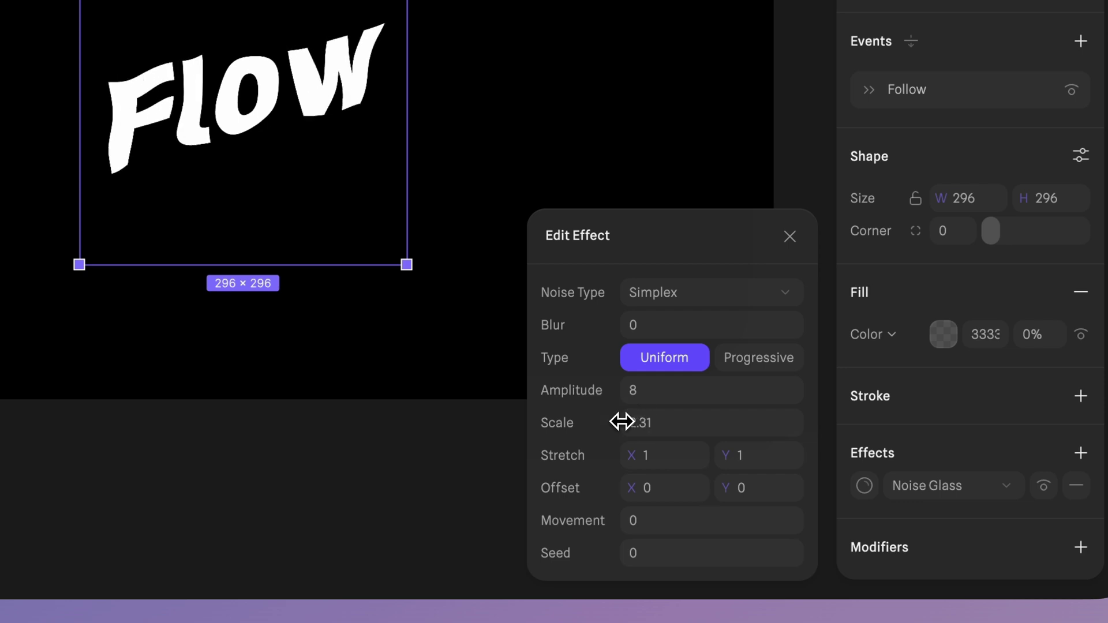
pyautogui.moveTo(622, 422); pyautogui.dragTo(621, 422)
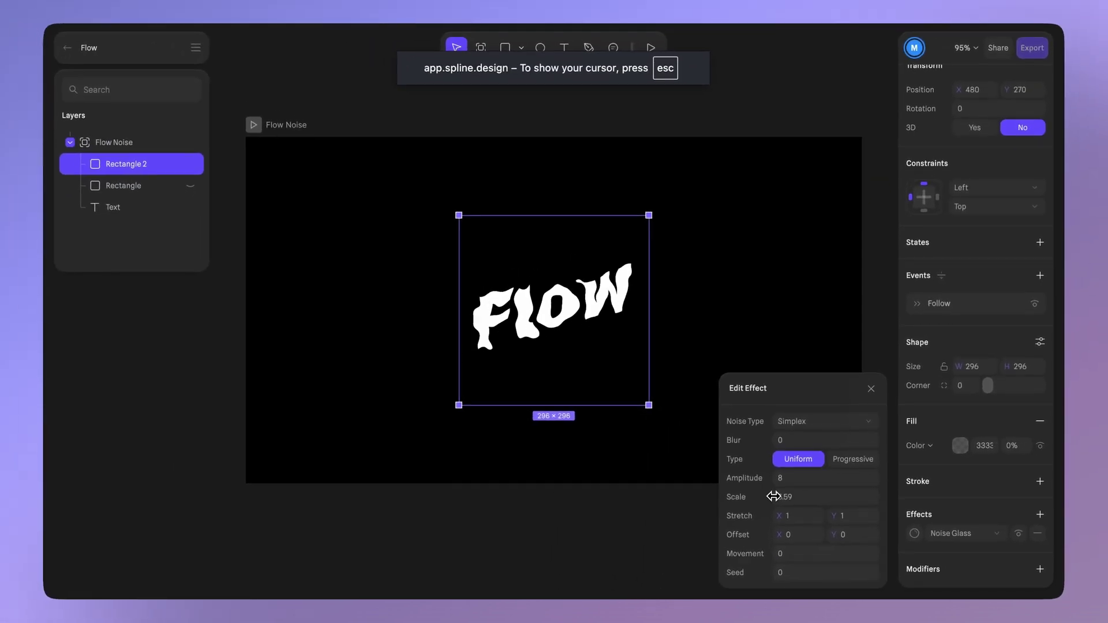
pyautogui.moveTo(774, 497); pyautogui.dragTo(774, 496)
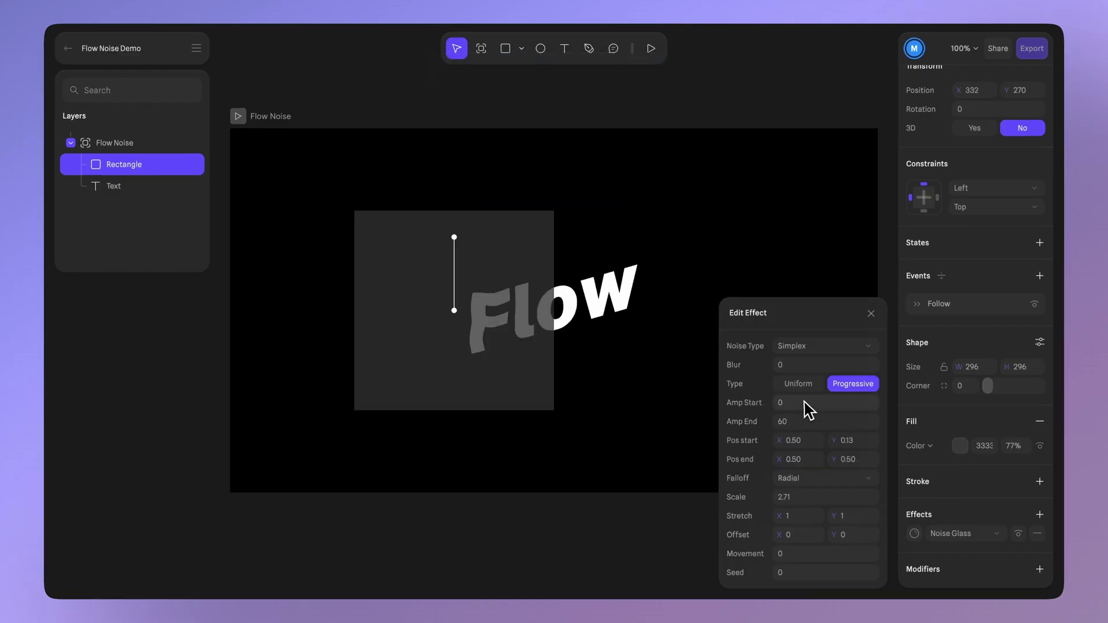
# Step: Set the glass square's fill opacity to 0% and check its Follow event (Cursor, damping 20)
pyautogui.click(825, 481)
pyautogui.click(1015, 451)
pyautogui.write('0')
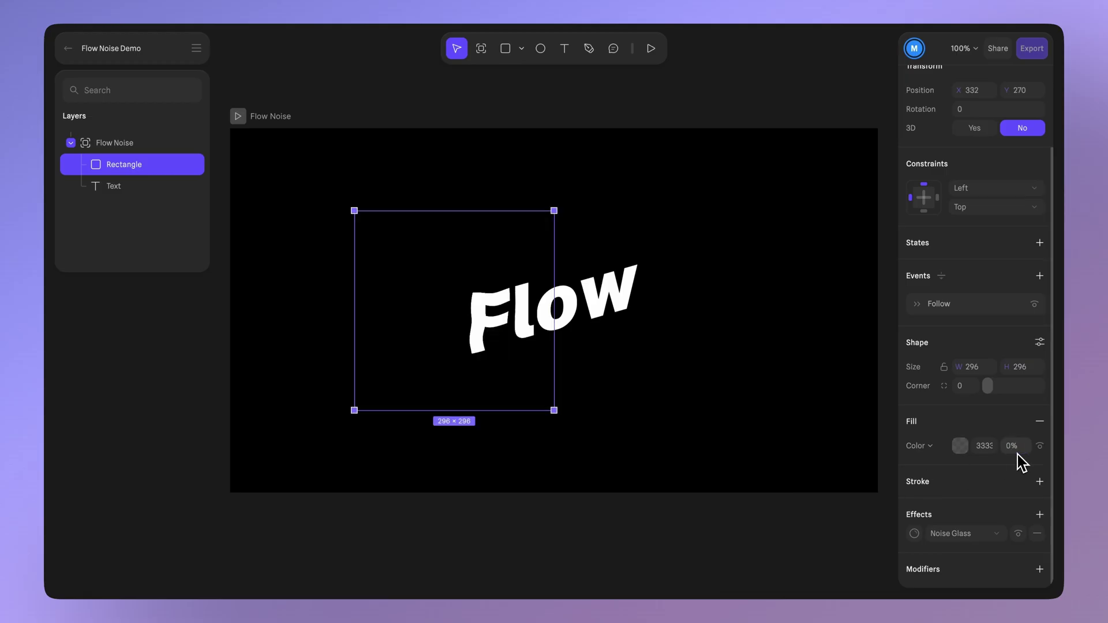
pyautogui.click(980, 307)
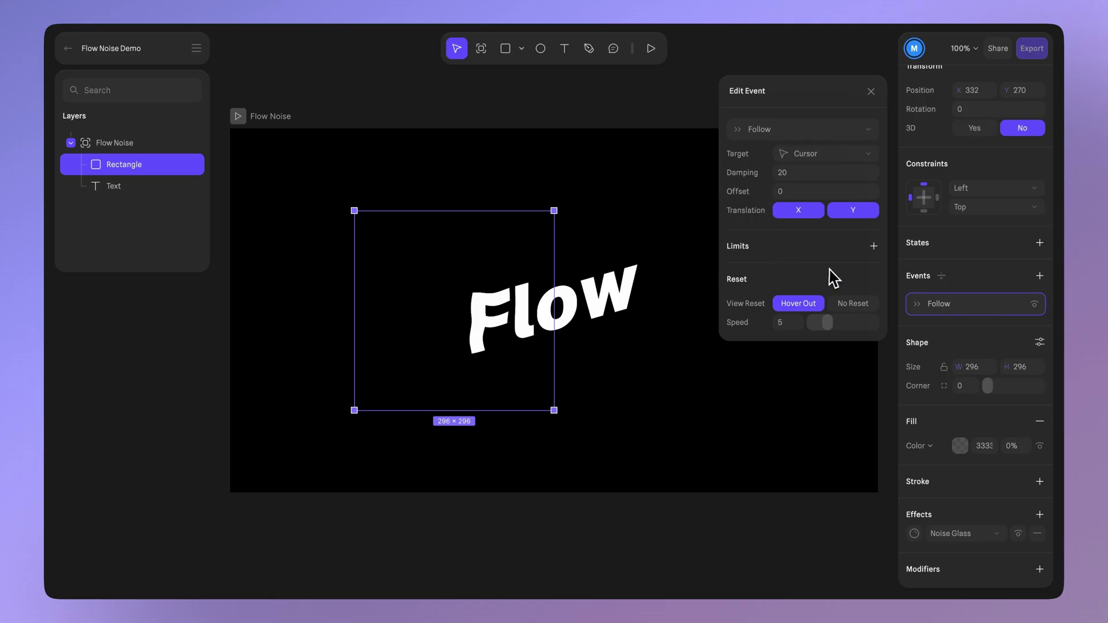